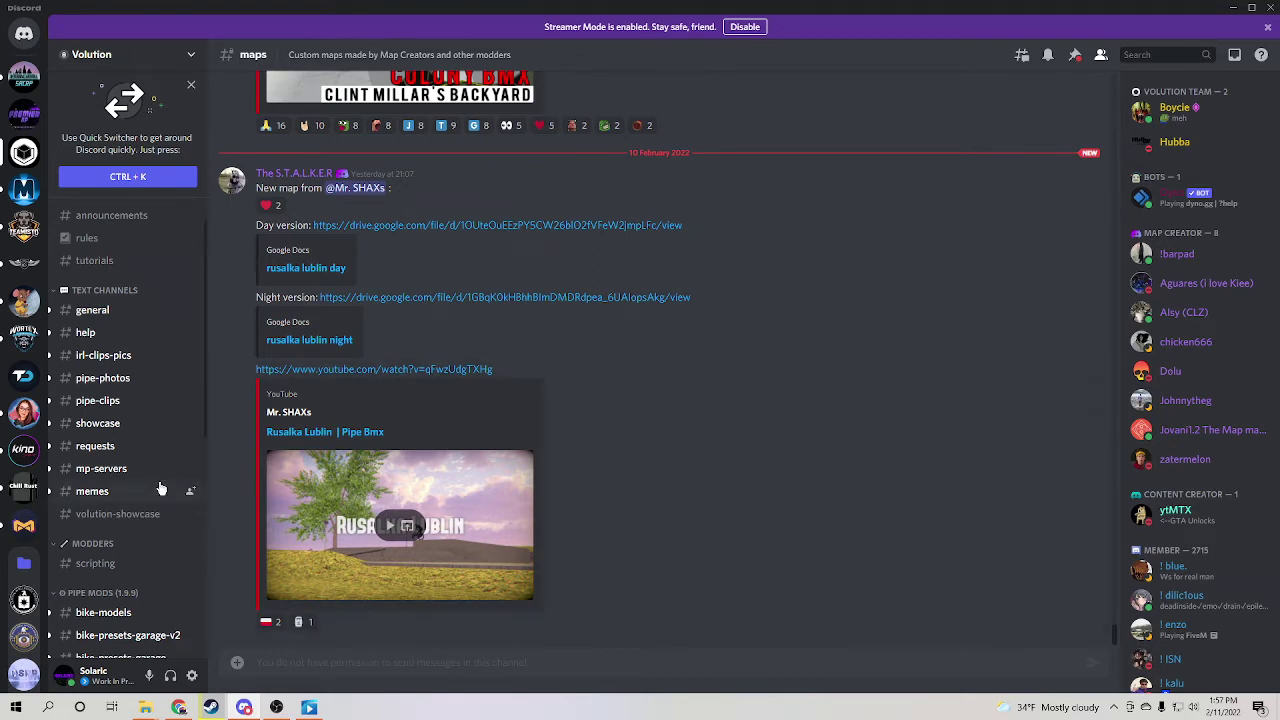
- Open the scripts channel in the Volution server's PIPE mods section
{"action": "scroll", "coordinate": [157, 489], "scroll_direction": "down", "scroll_amount": 2}
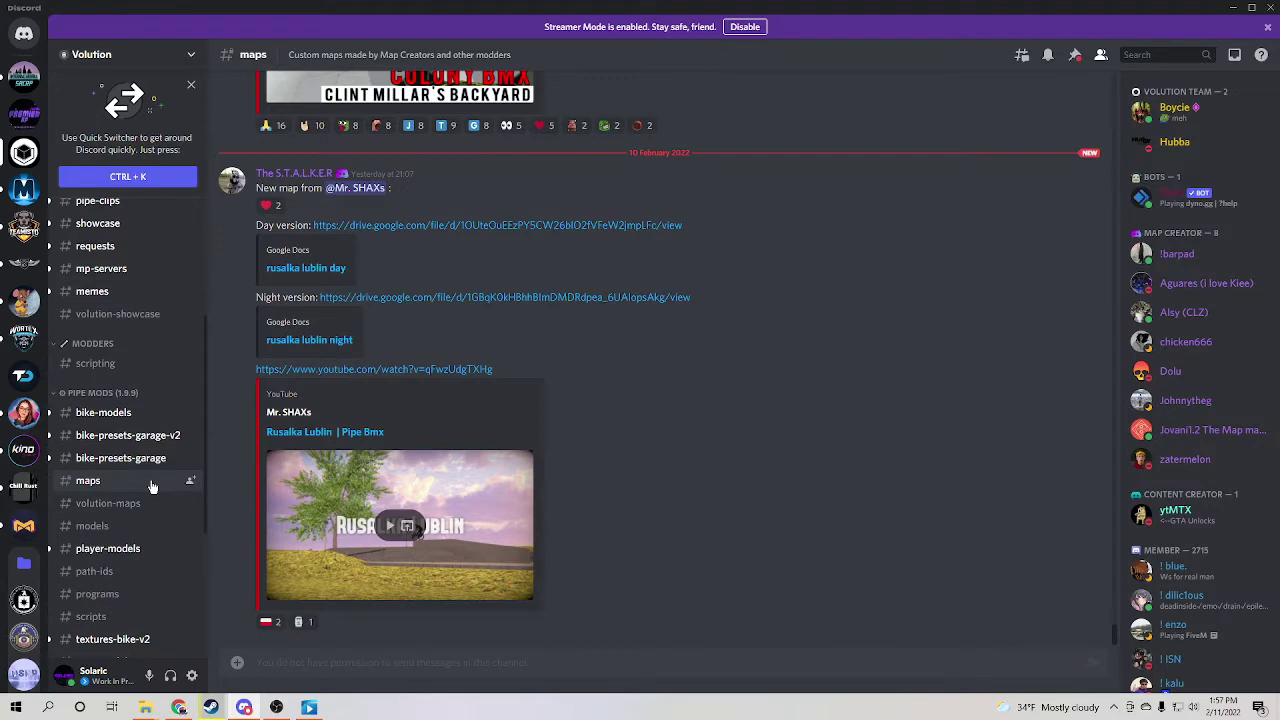
{"action": "scroll", "coordinate": [155, 505], "scroll_direction": "down", "scroll_amount": 1}
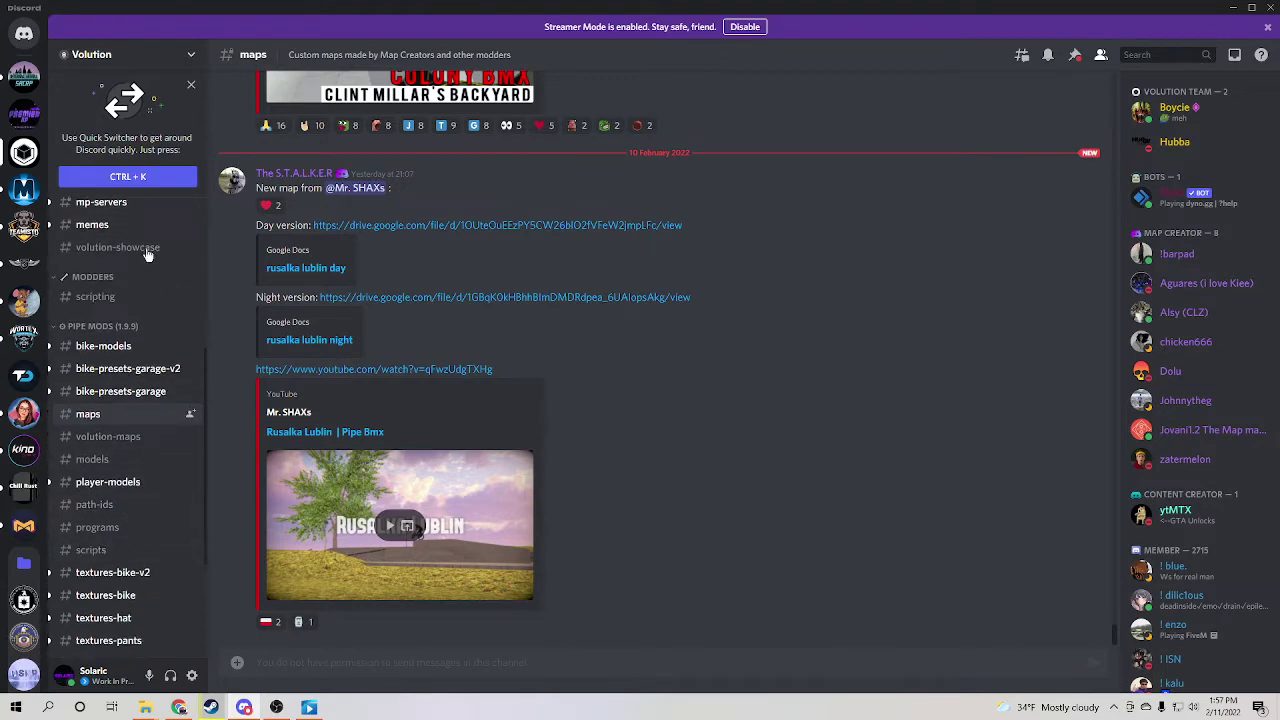
{"action": "left_click", "coordinate": [92, 550]}
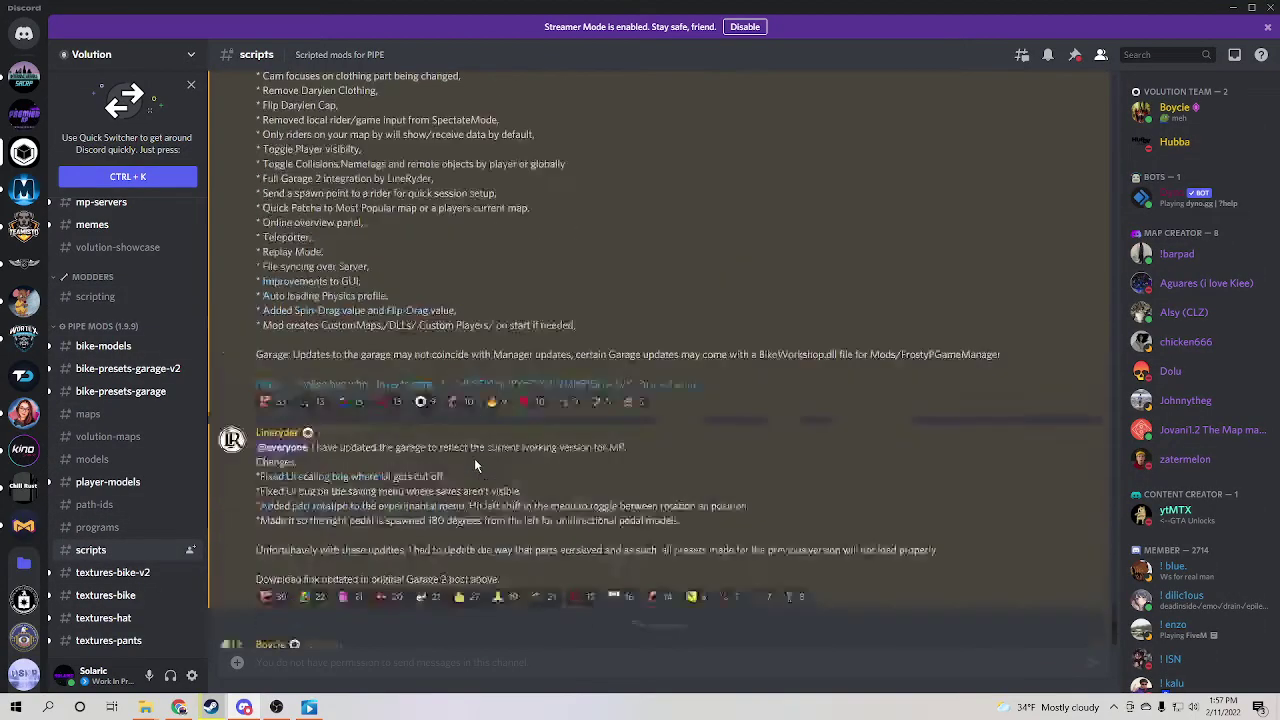
- Find the Map Importer V2 with scroll post in the scripts channel history and open its MediaFire link in the browser
{"action": "scroll", "coordinate": [474, 458], "scroll_direction": "up", "scroll_amount": 15}
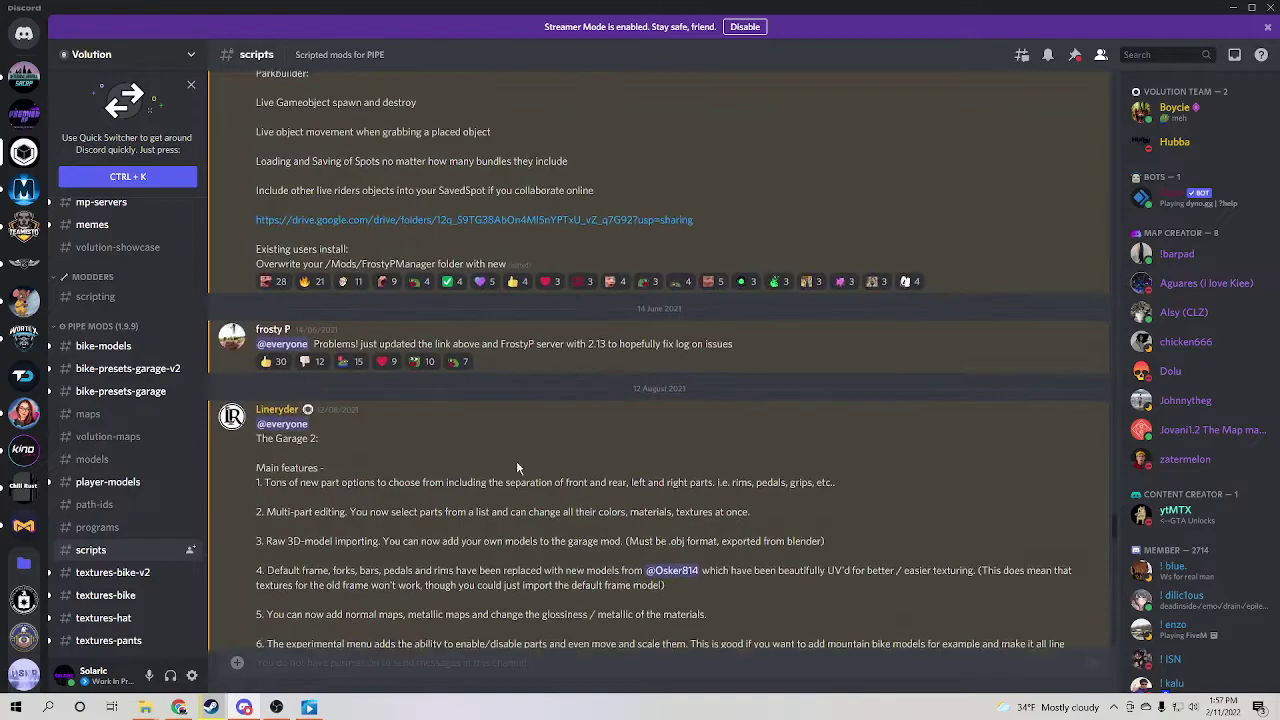
{"action": "scroll", "coordinate": [452, 445], "scroll_direction": "up", "scroll_amount": 10}
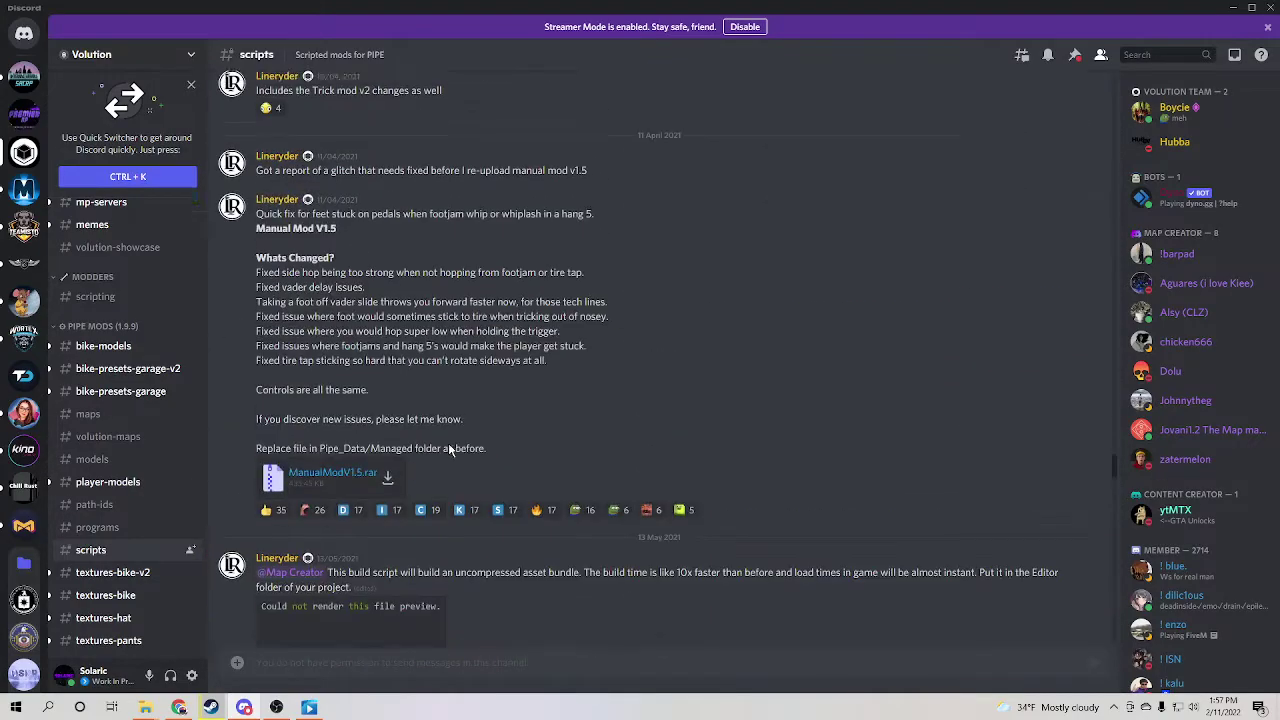
{"action": "scroll", "coordinate": [450, 448], "scroll_direction": "up", "scroll_amount": 10}
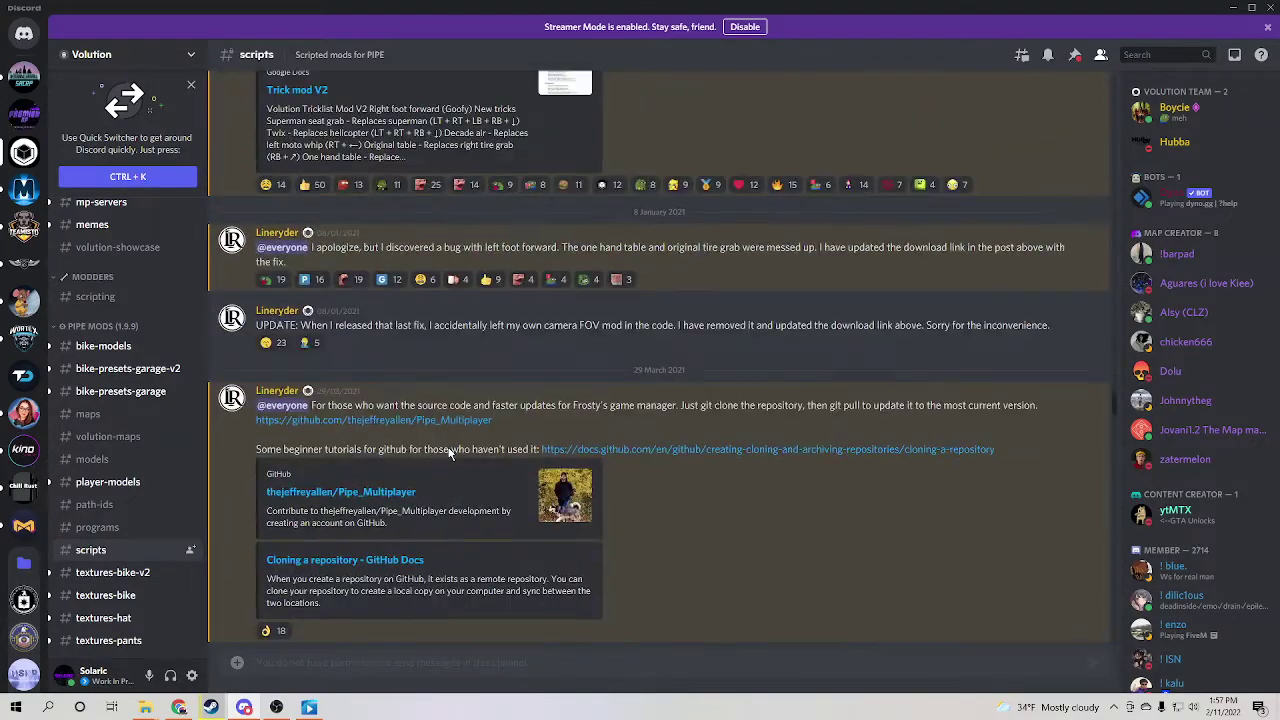
{"action": "scroll", "coordinate": [450, 452], "scroll_direction": "up", "scroll_amount": 10}
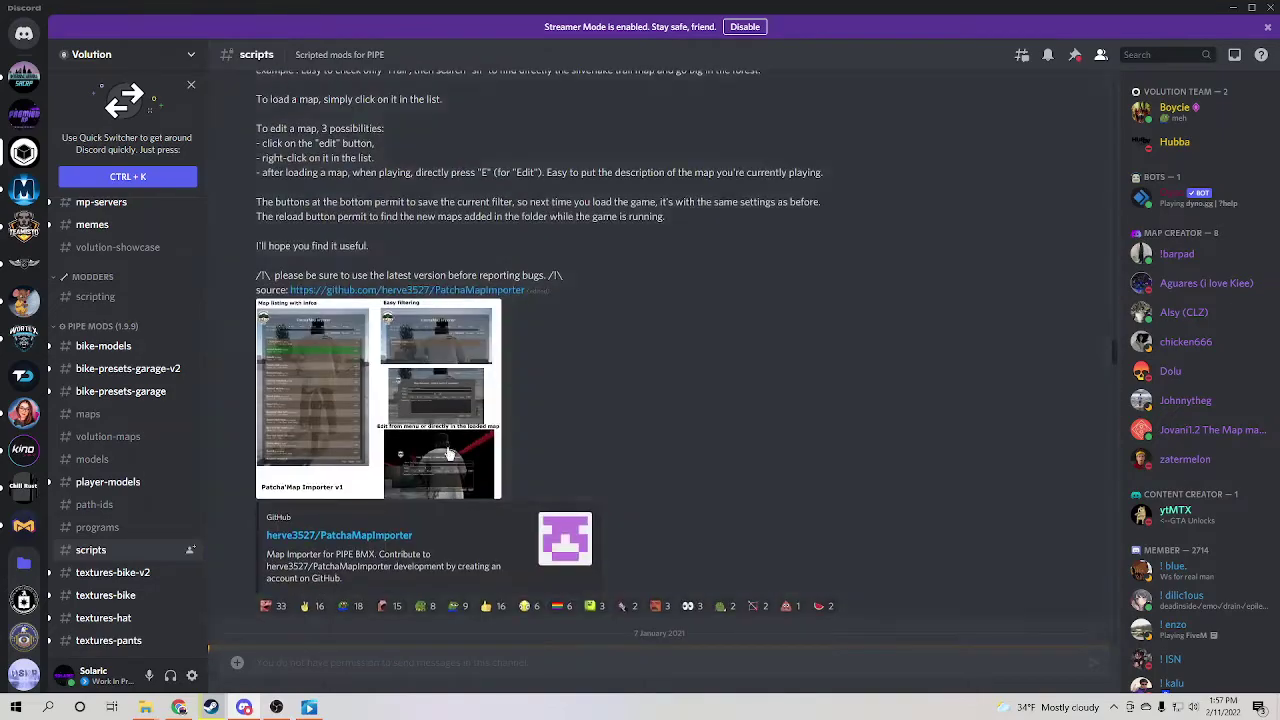
{"action": "scroll", "coordinate": [447, 453], "scroll_direction": "up", "scroll_amount": 5}
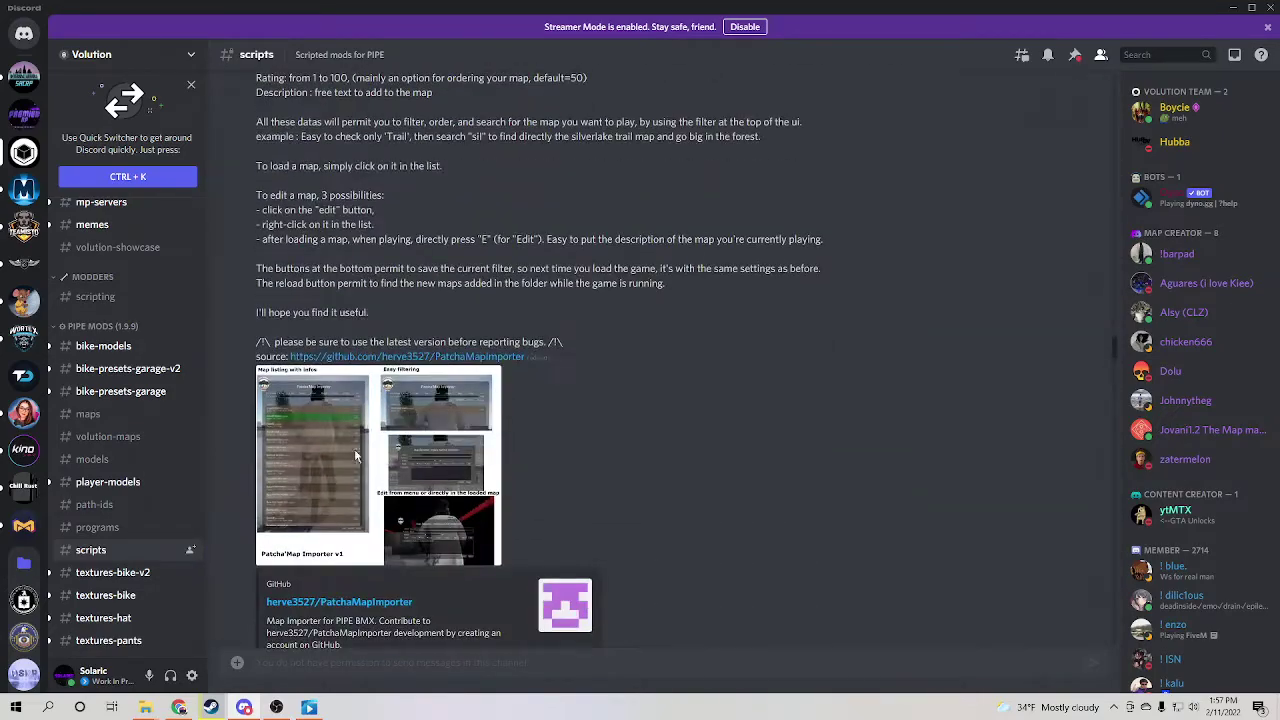
{"action": "scroll", "coordinate": [354, 455], "scroll_direction": "down", "scroll_amount": 3}
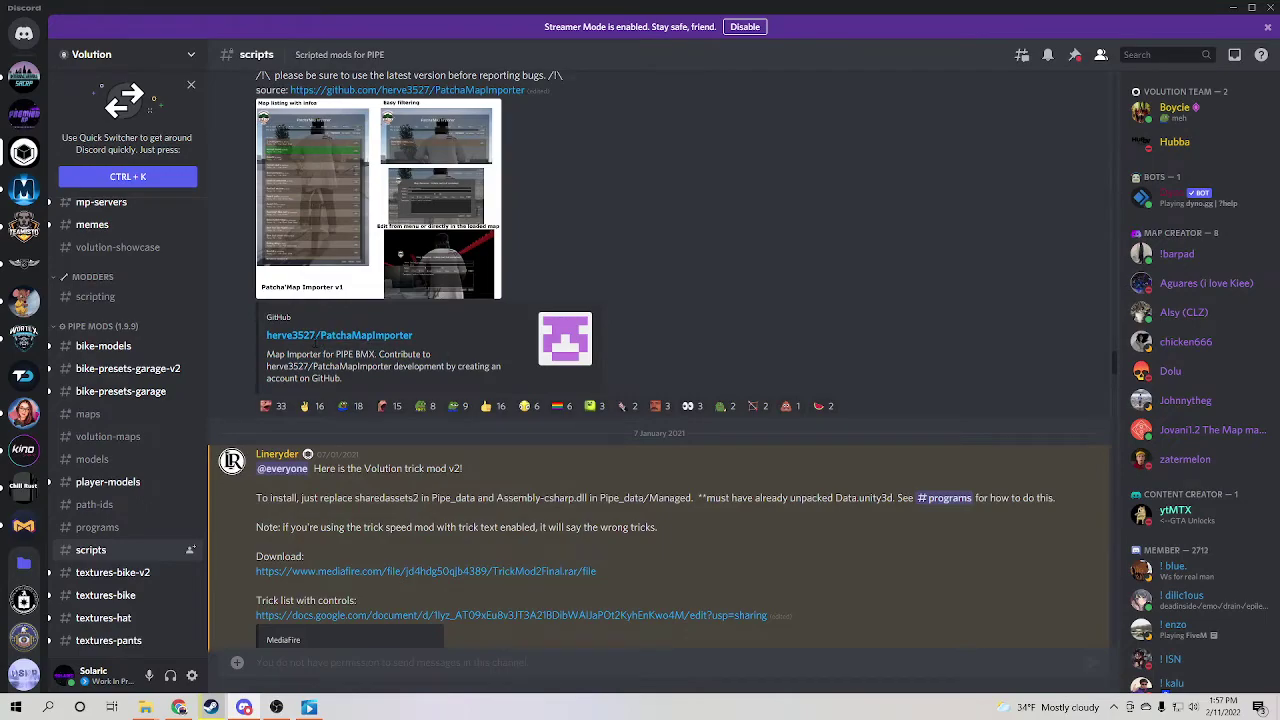
{"action": "scroll", "coordinate": [265, 362], "scroll_direction": "up", "scroll_amount": 15}
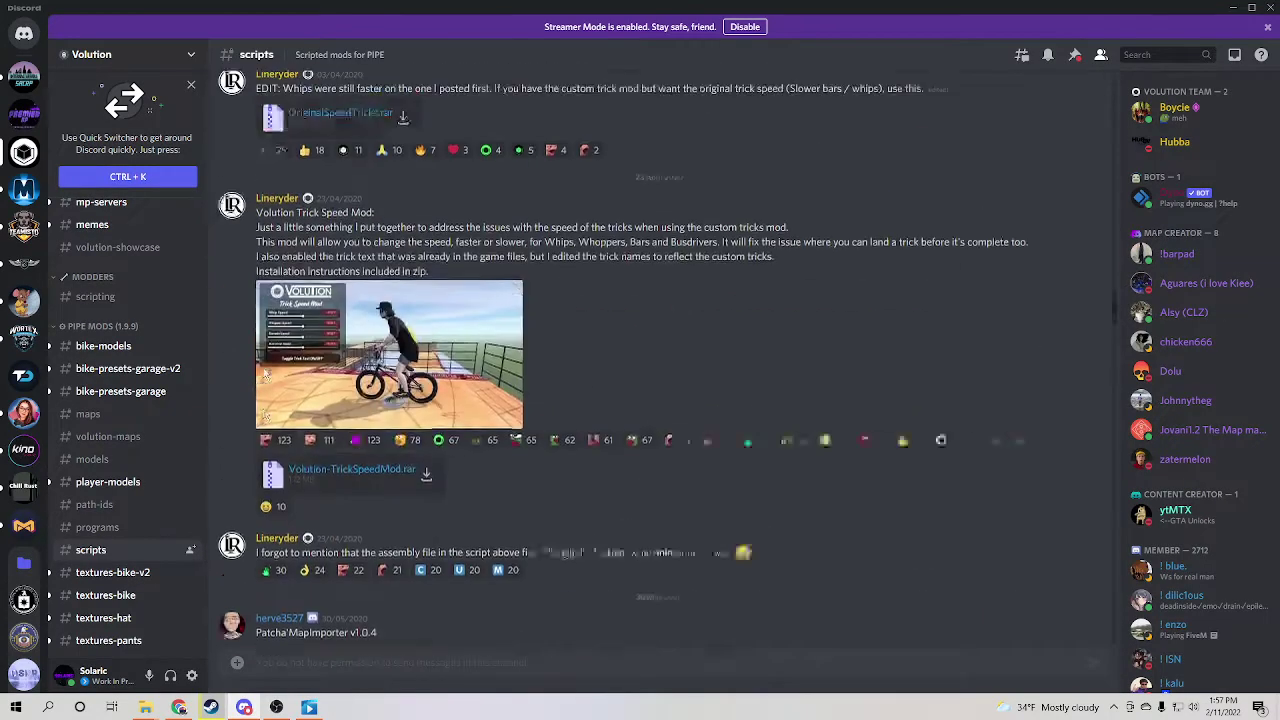
{"action": "scroll", "coordinate": [266, 375], "scroll_direction": "up", "scroll_amount": 5}
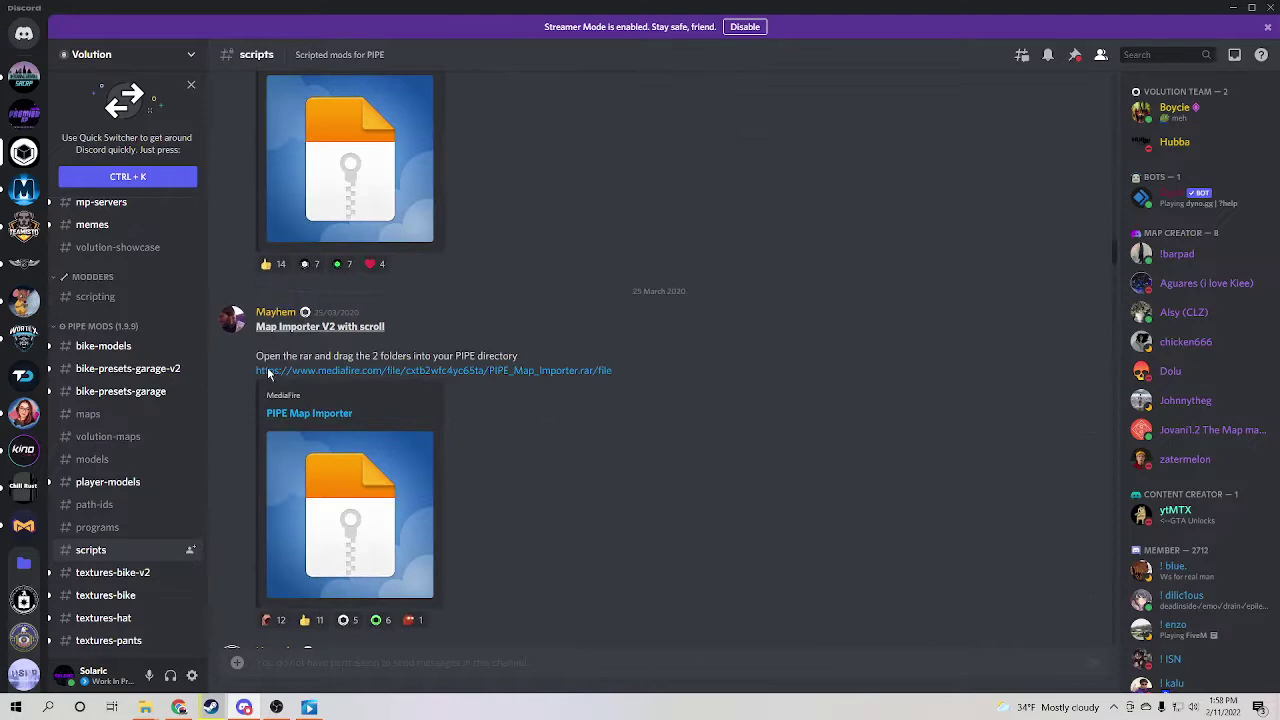
{"action": "scroll", "coordinate": [280, 372], "scroll_direction": "down", "scroll_amount": 4}
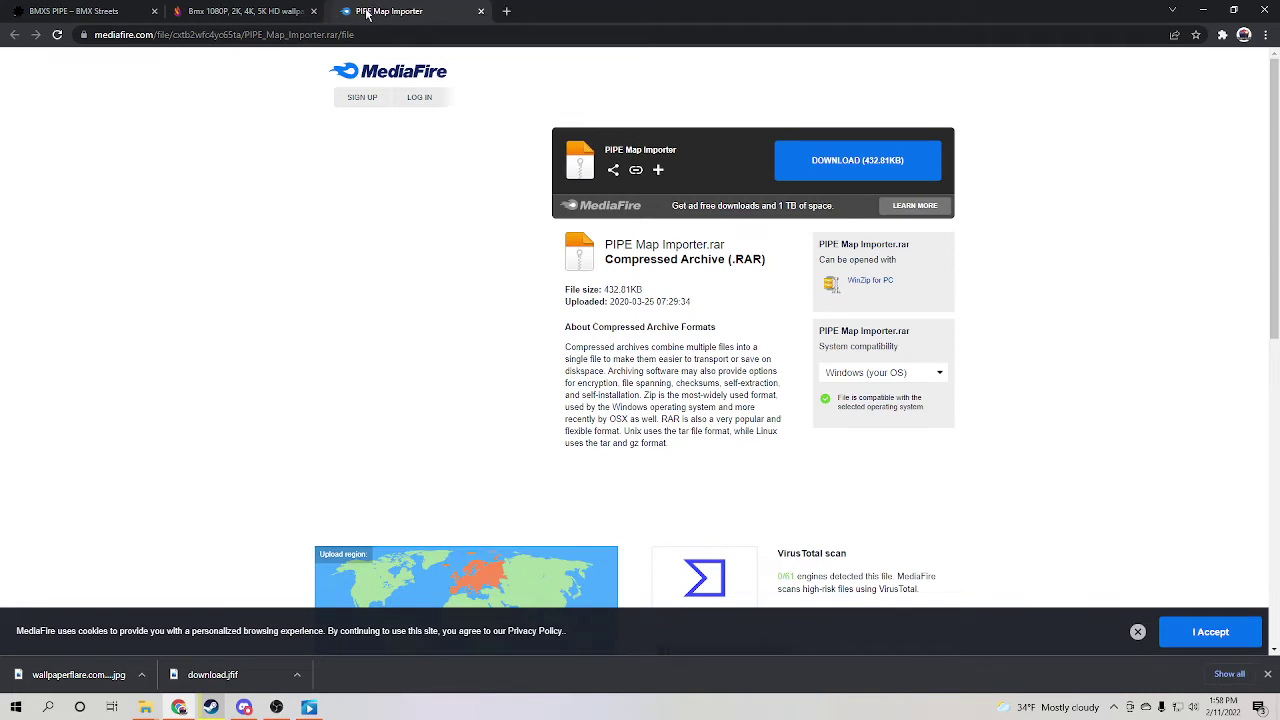
- Download PIPE Map Importer.rar and extract it into its own PIPE Map Importer folder in Downloads
{"action": "left_click", "coordinate": [314, 11]}
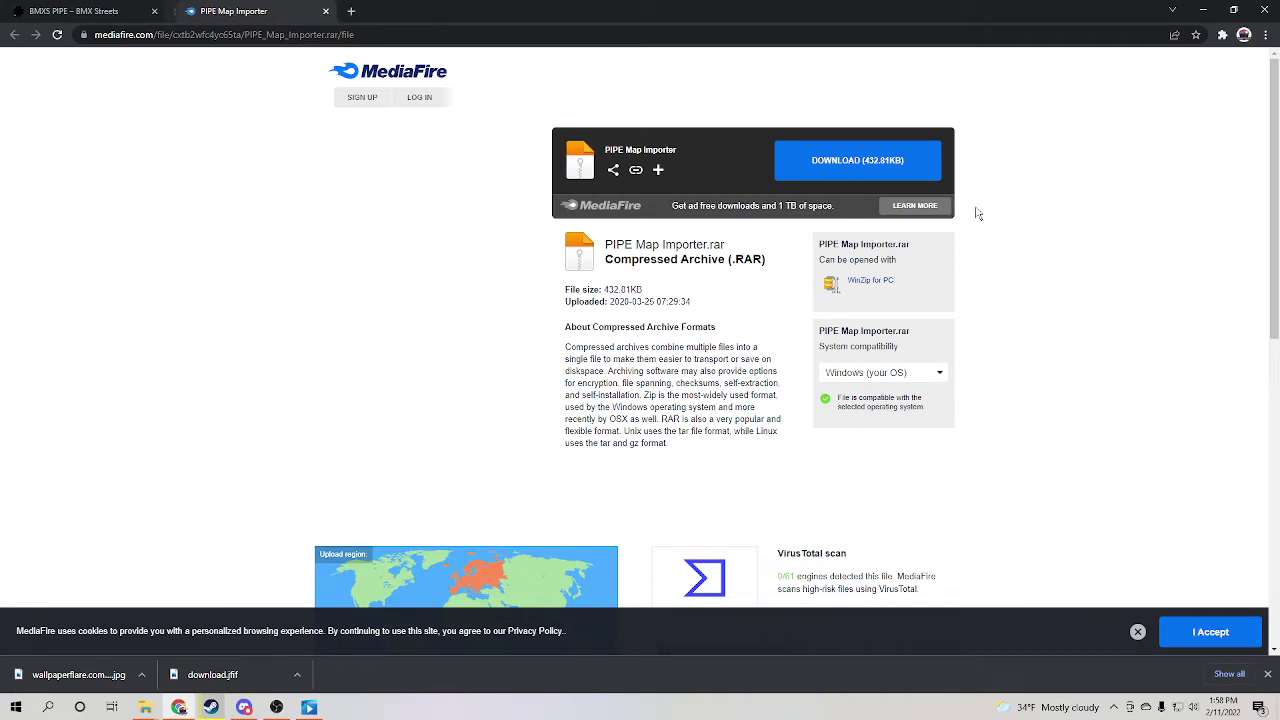
{"action": "left_click", "coordinate": [830, 176]}
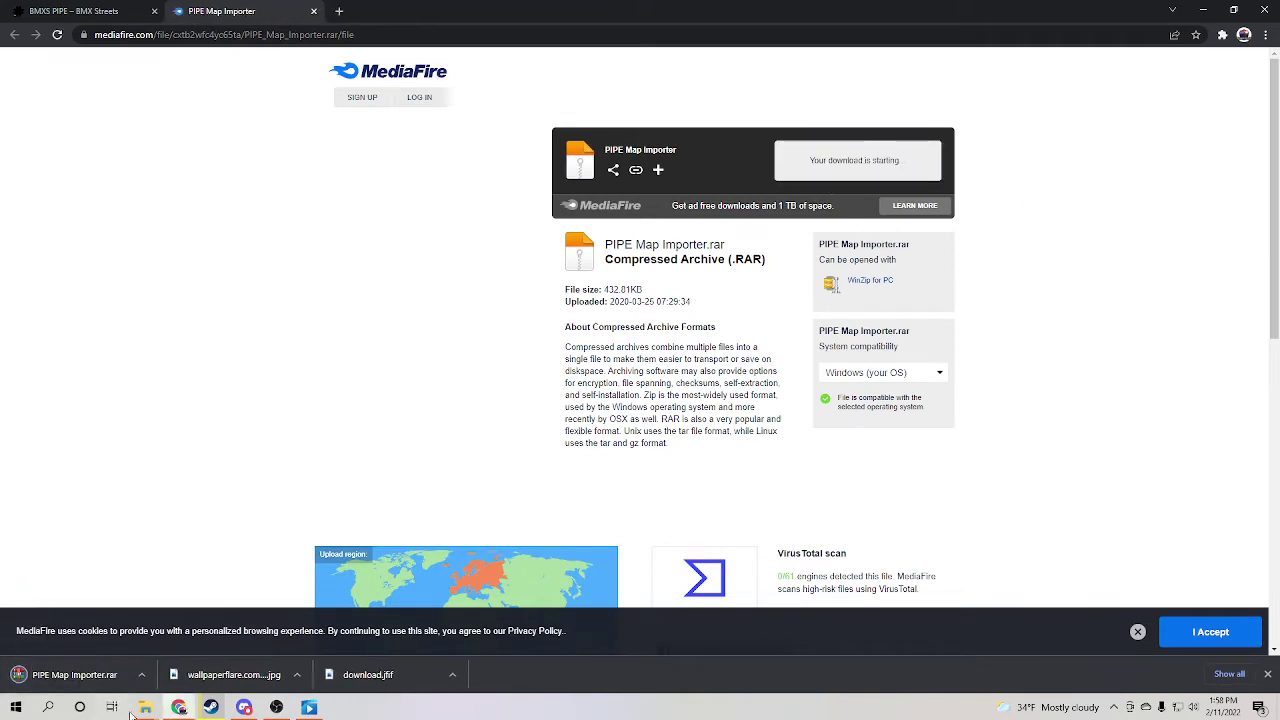
{"action": "mouse_move", "coordinate": [142, 708]}
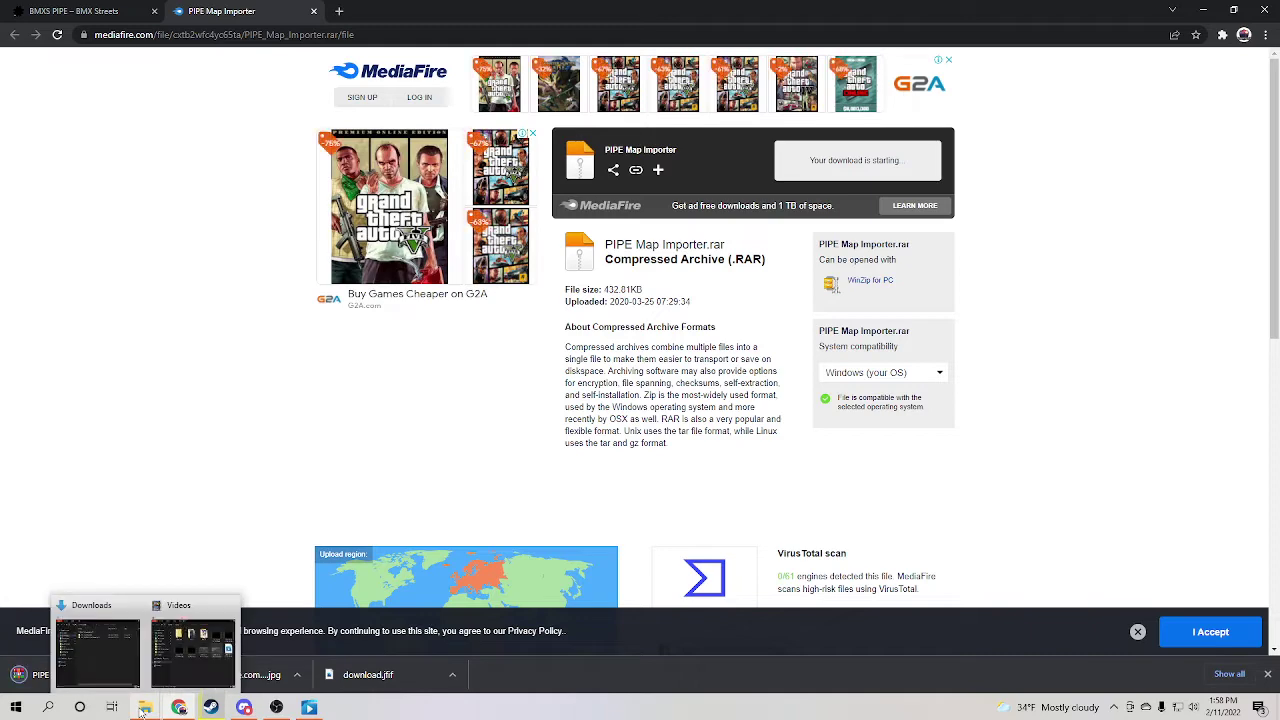
{"action": "left_click", "coordinate": [97, 648]}
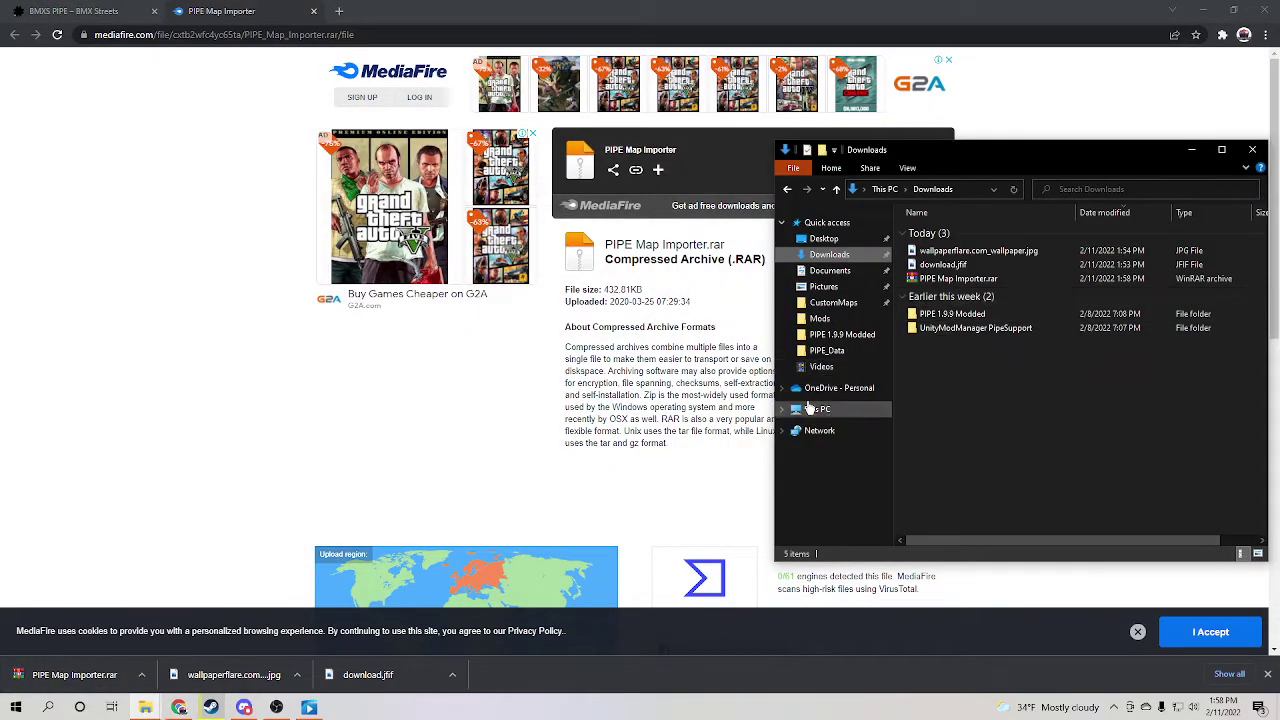
{"action": "right_click", "coordinate": [980, 279]}
{"action": "left_click", "coordinate": [1022, 328]}
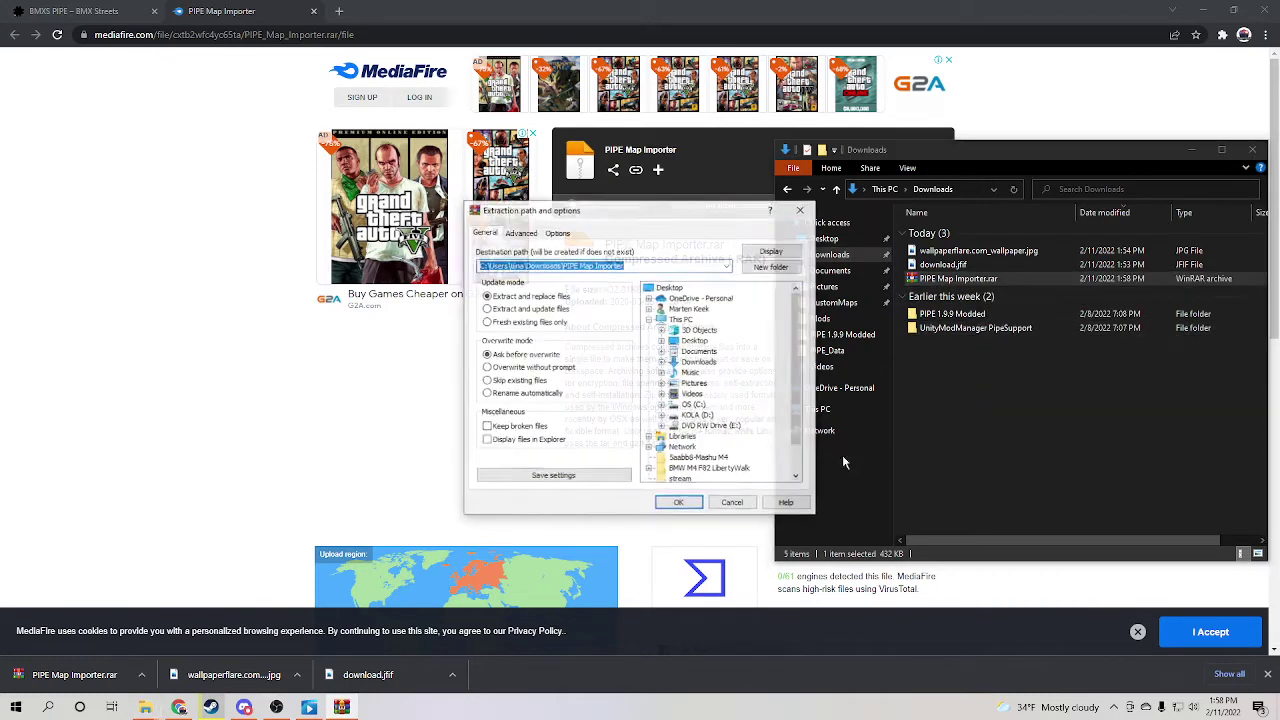
{"action": "left_click", "coordinate": [676, 506]}
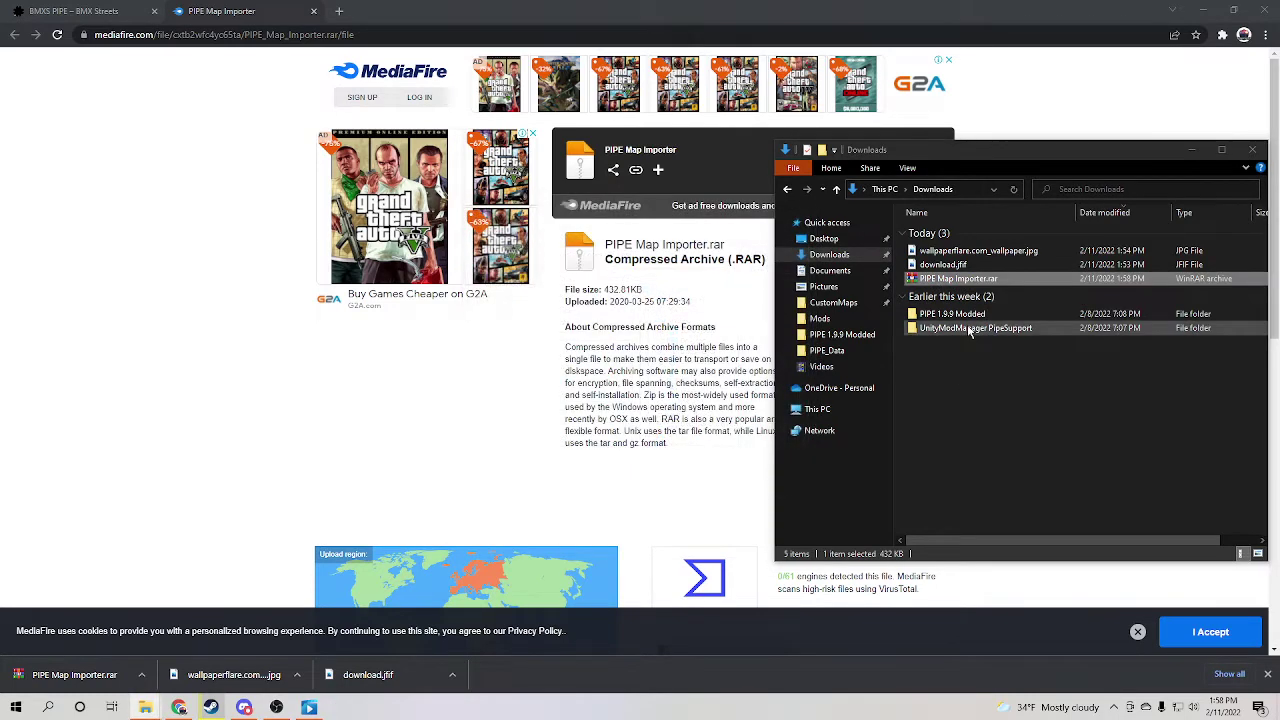
- Try to move the extracted Mods and Pipe_Data folders into the PIPE 1.9.9 Modded folder
{"action": "double_click", "coordinate": [947, 293]}
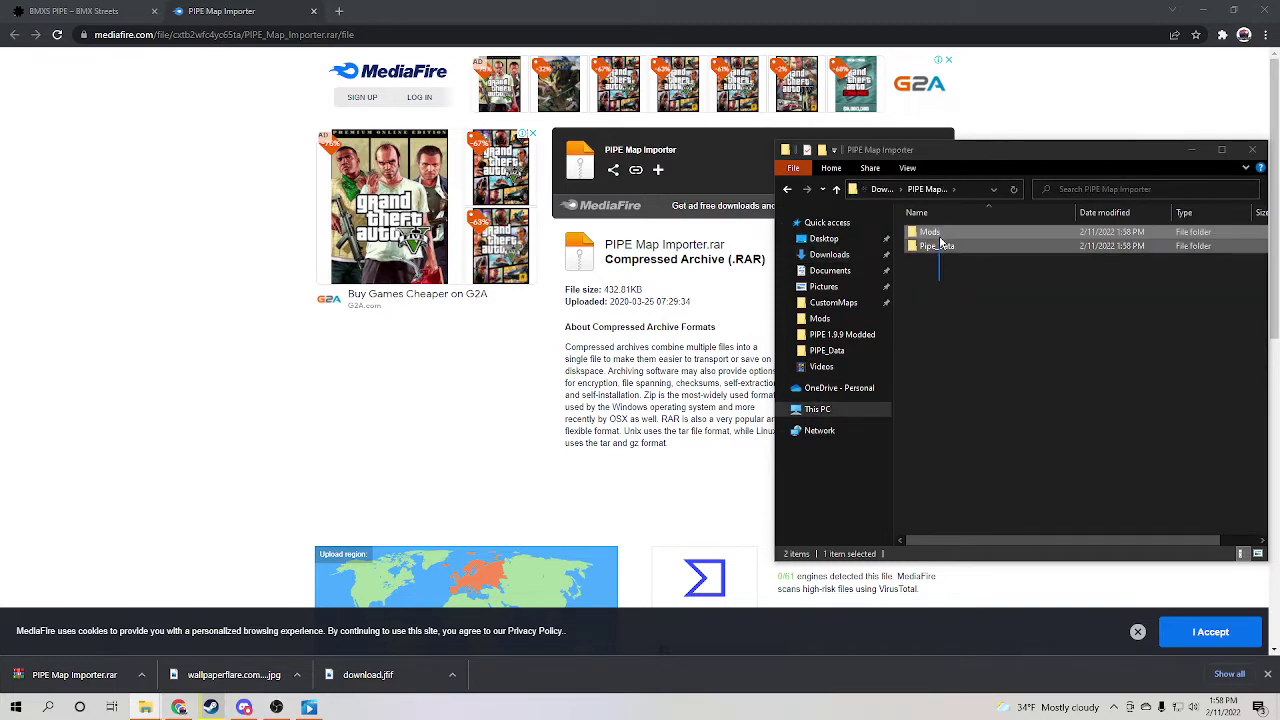
{"action": "double_click", "coordinate": [938, 246]}
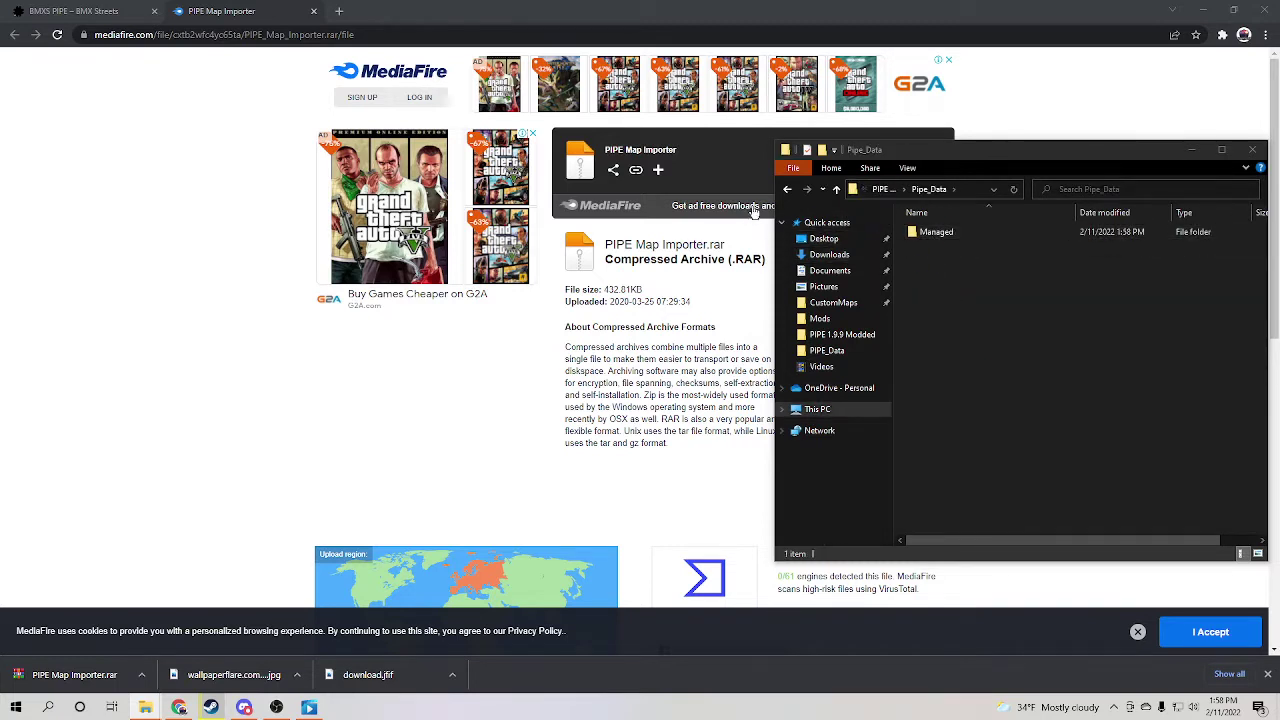
{"action": "left_click", "coordinate": [789, 192]}
{"action": "left_click_drag", "start_coordinate": [945, 280], "coordinate": [842, 336]}
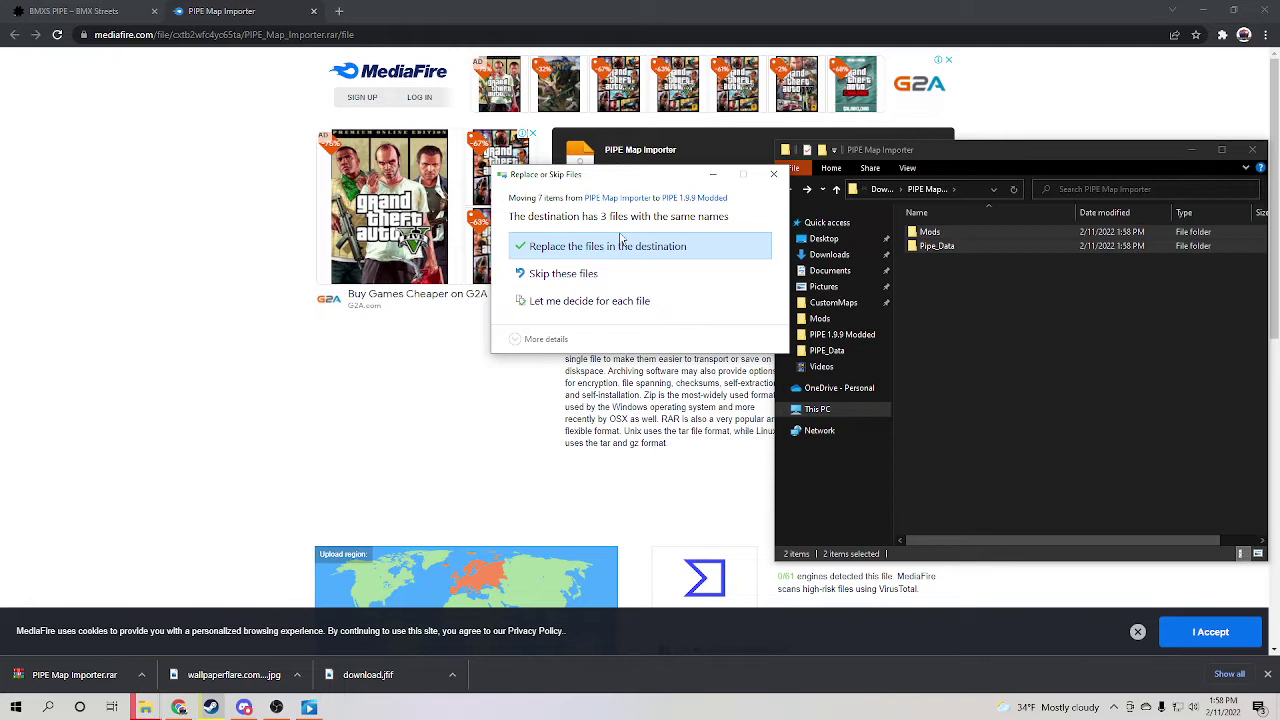
{"action": "left_click", "coordinate": [773, 175]}
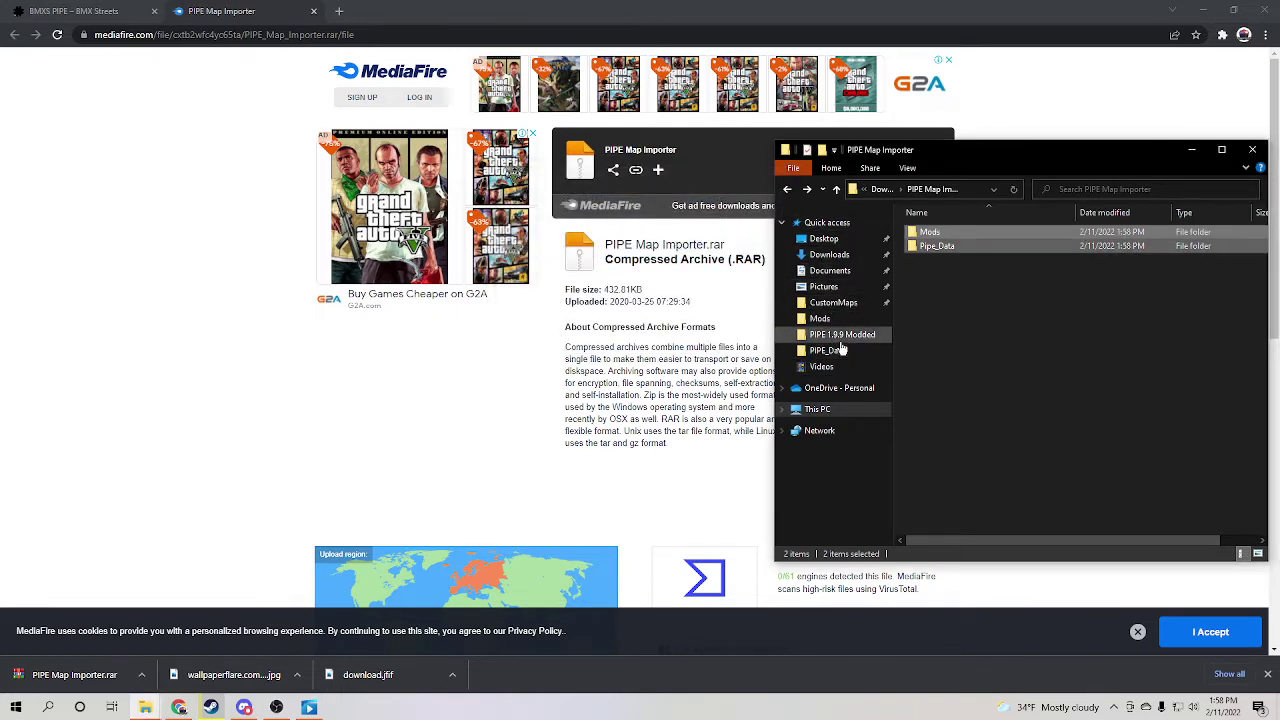
- Create a new folder inside the PIPE_Data folder of PIPE 1.9.9 Modded
{"action": "left_click", "coordinate": [880, 336]}
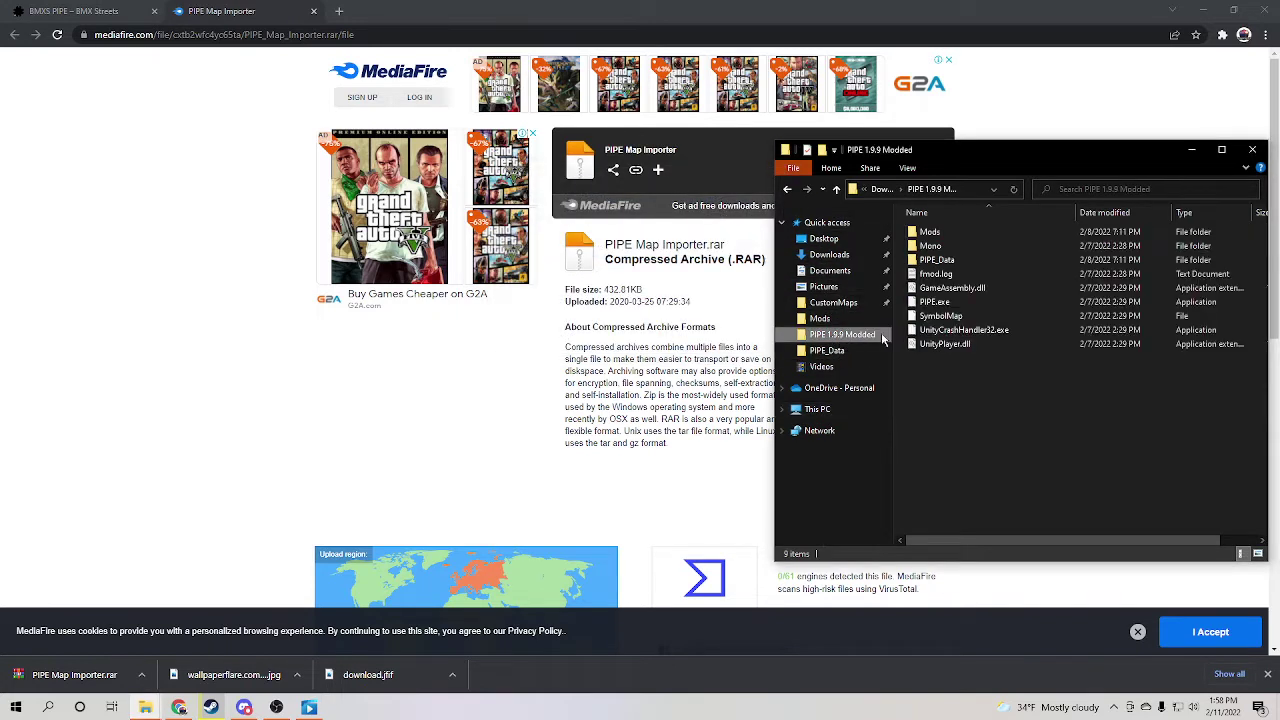
{"action": "double_click", "coordinate": [940, 262]}
{"action": "right_click", "coordinate": [987, 455]}
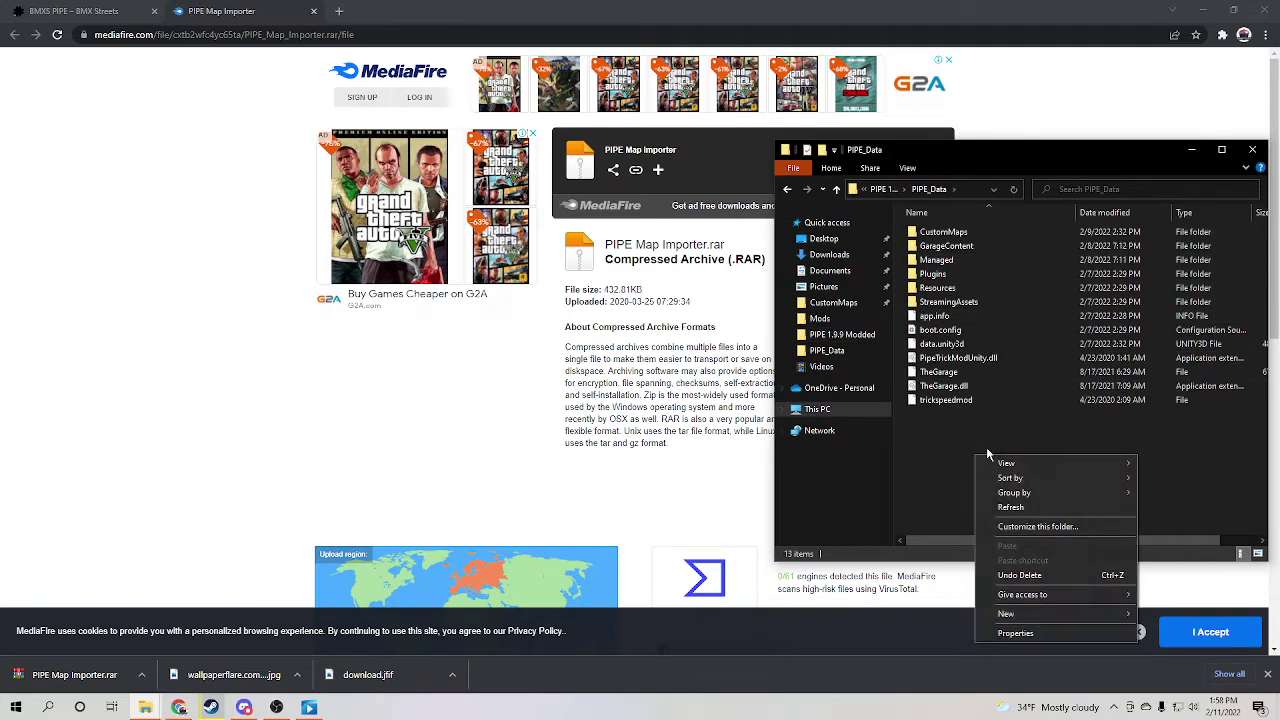
{"action": "mouse_move", "coordinate": [1030, 613]}
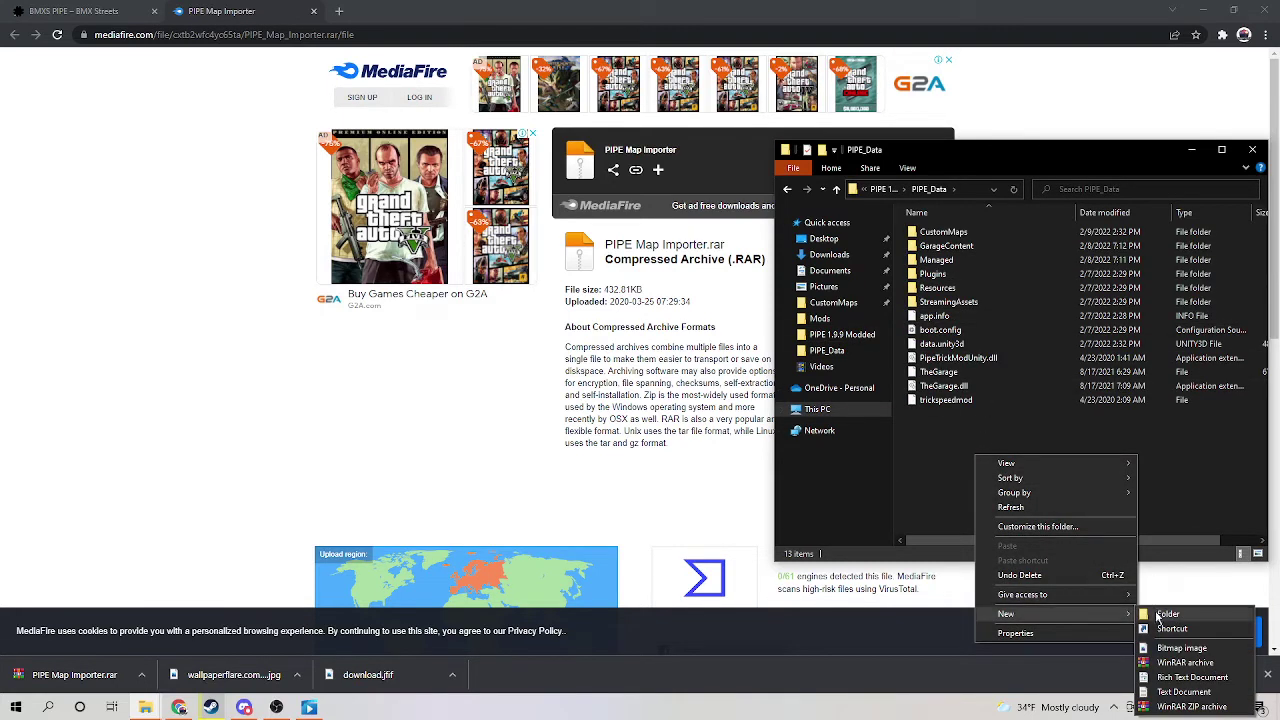
{"action": "left_click", "coordinate": [1160, 616]}
- Try to name the new folder in PIPE_Data CustomMaps, and delete that folder
{"action": "type", "text": "c"}
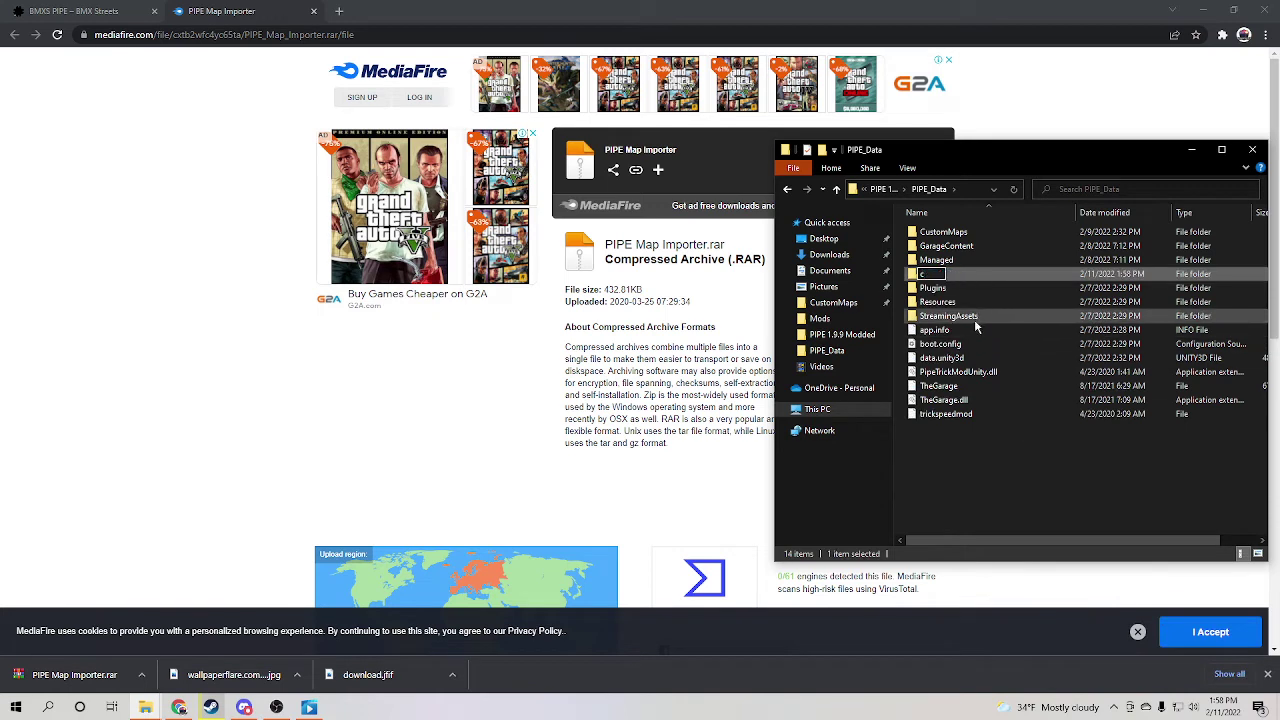
{"action": "type", "text": "ustomMaps"}
{"action": "left_click", "coordinate": [941, 274]}
{"action": "key", "text": "BackSpace"}
{"action": "type", "text": "m"}
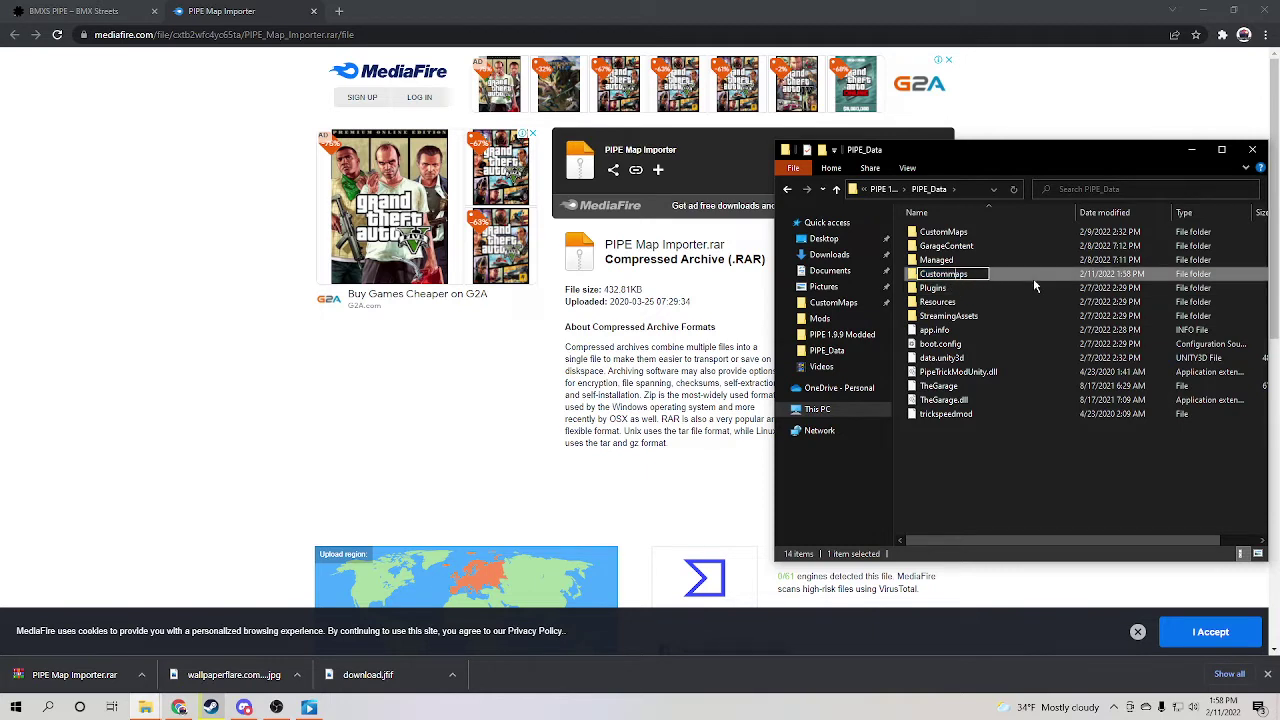
{"action": "key", "text": "BackSpace"}
{"action": "type", "text": "M"}
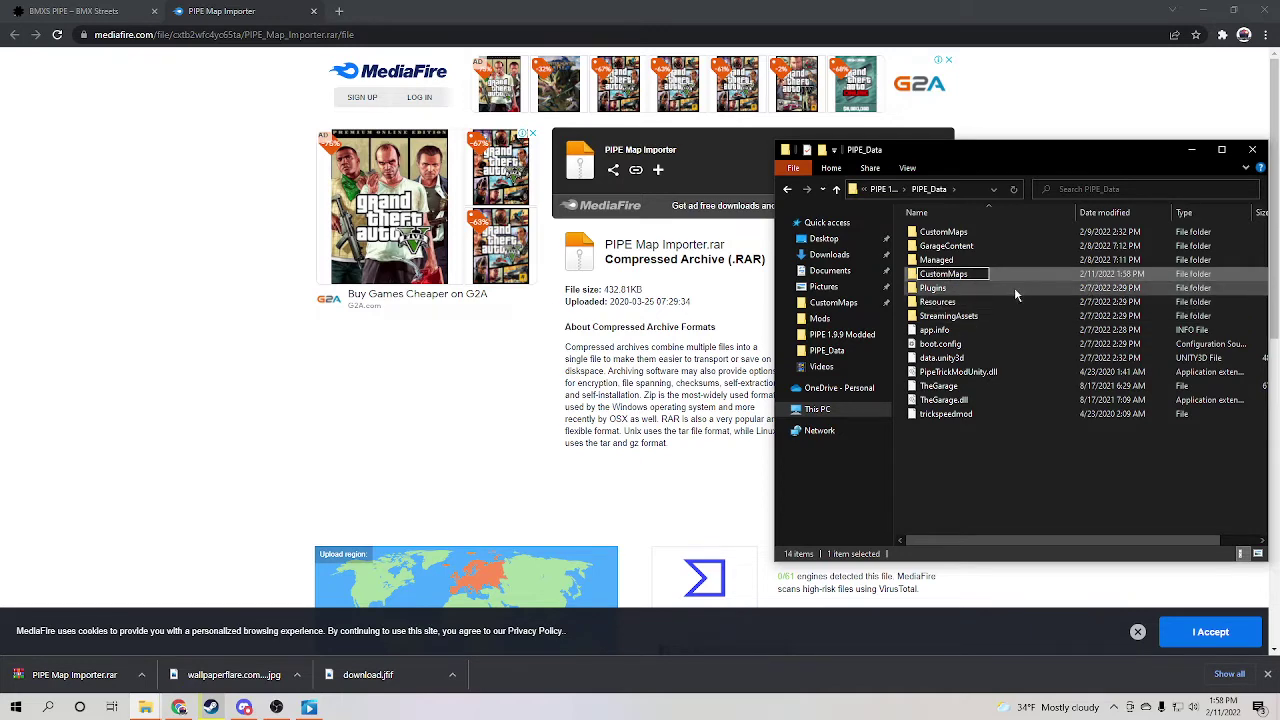
{"action": "key", "text": "Return"}
{"action": "left_click", "coordinate": [756, 462]}
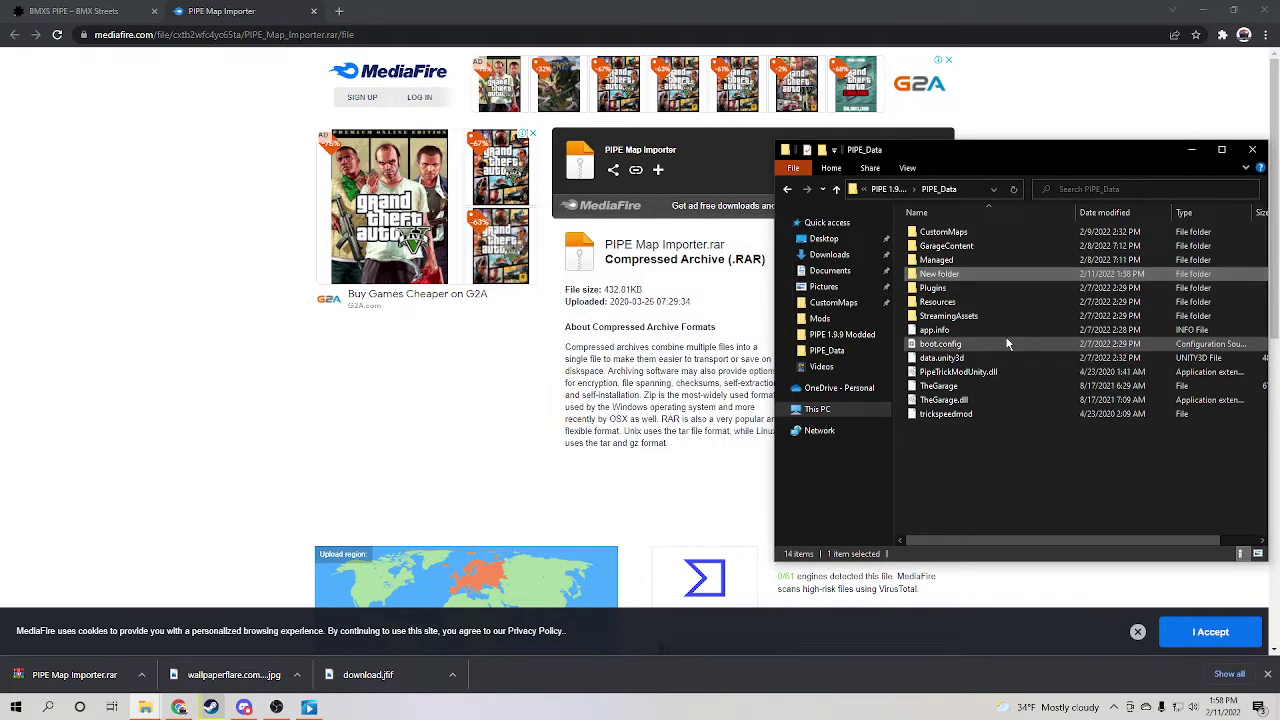
{"action": "right_click", "coordinate": [960, 280]}
{"action": "left_click", "coordinate": [993, 540]}
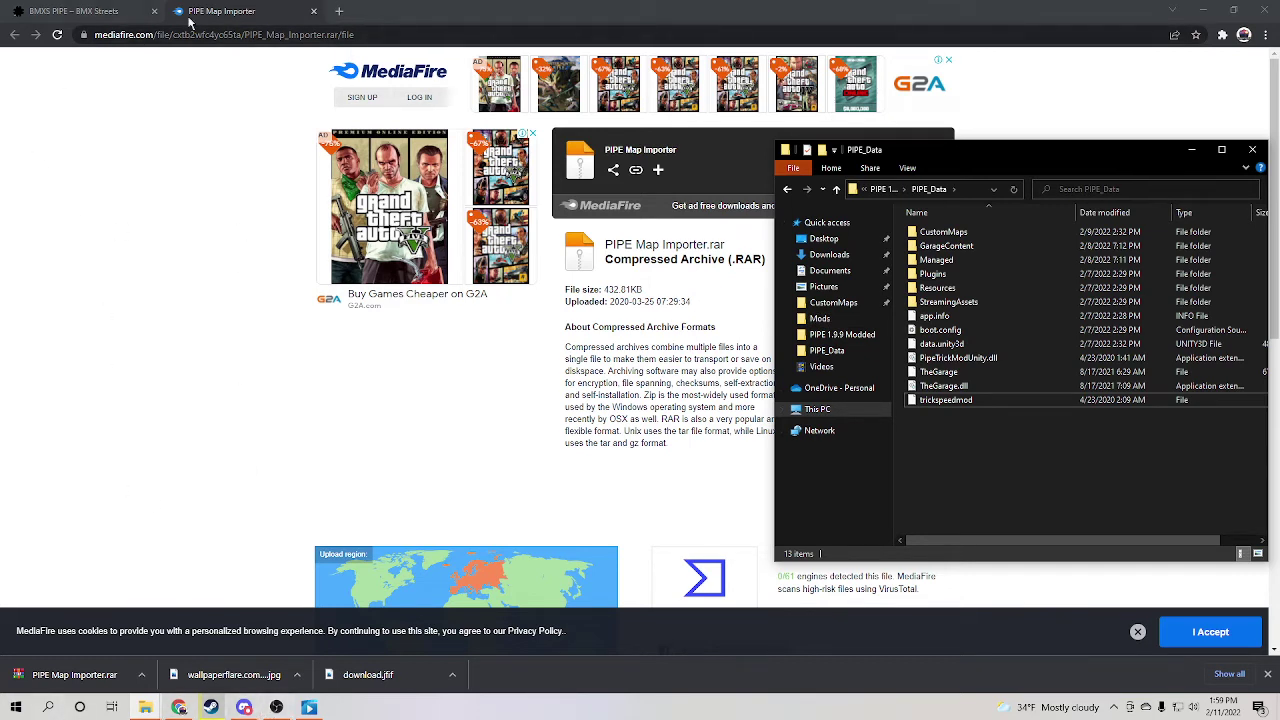
- Open the MediaFire page for UnityModManager PipeSupport from the browser's address suggestions for "unity"
{"action": "left_click", "coordinate": [218, 50]}
{"action": "left_click", "coordinate": [212, 35]}
{"action": "type", "text": "unity"}
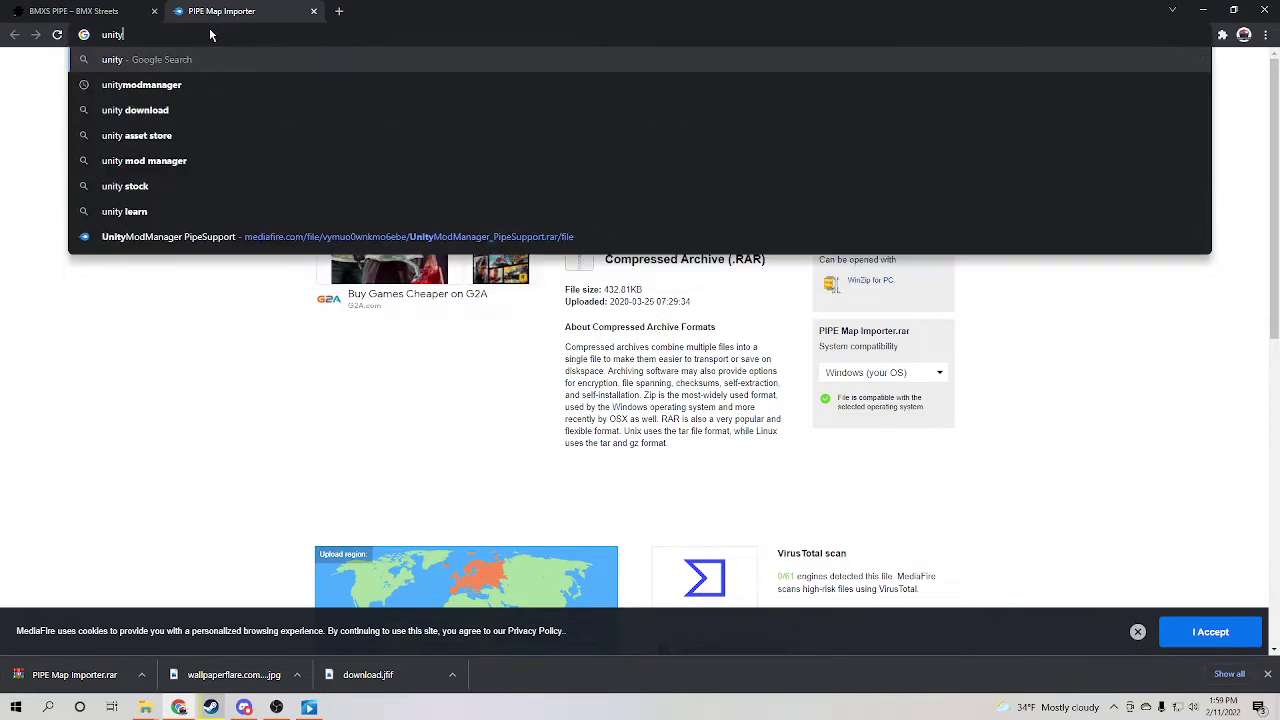
{"action": "key", "text": "Up"}
{"action": "key", "text": "Return"}
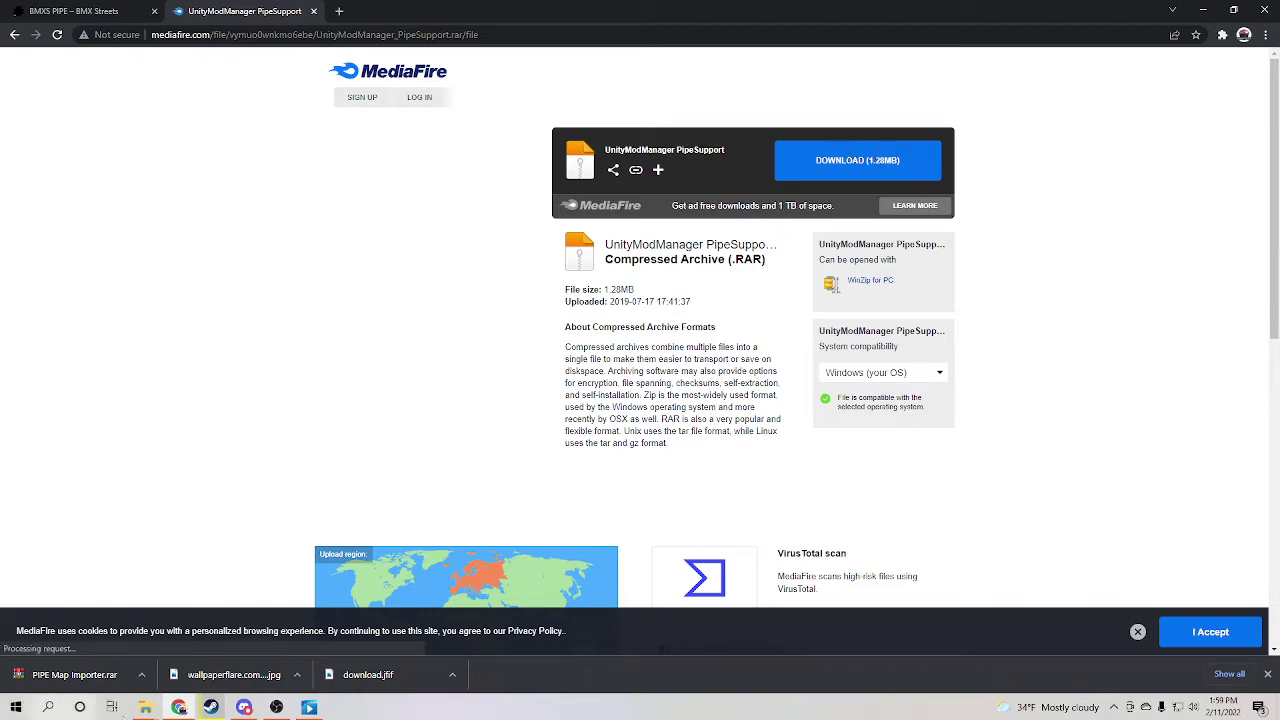
- Launch UnityModManager.exe from the UnityModManager folder inside UnityModManager PipeSupport in Downloads
{"action": "mouse_move", "coordinate": [145, 707]}
{"action": "left_click", "coordinate": [60, 655]}
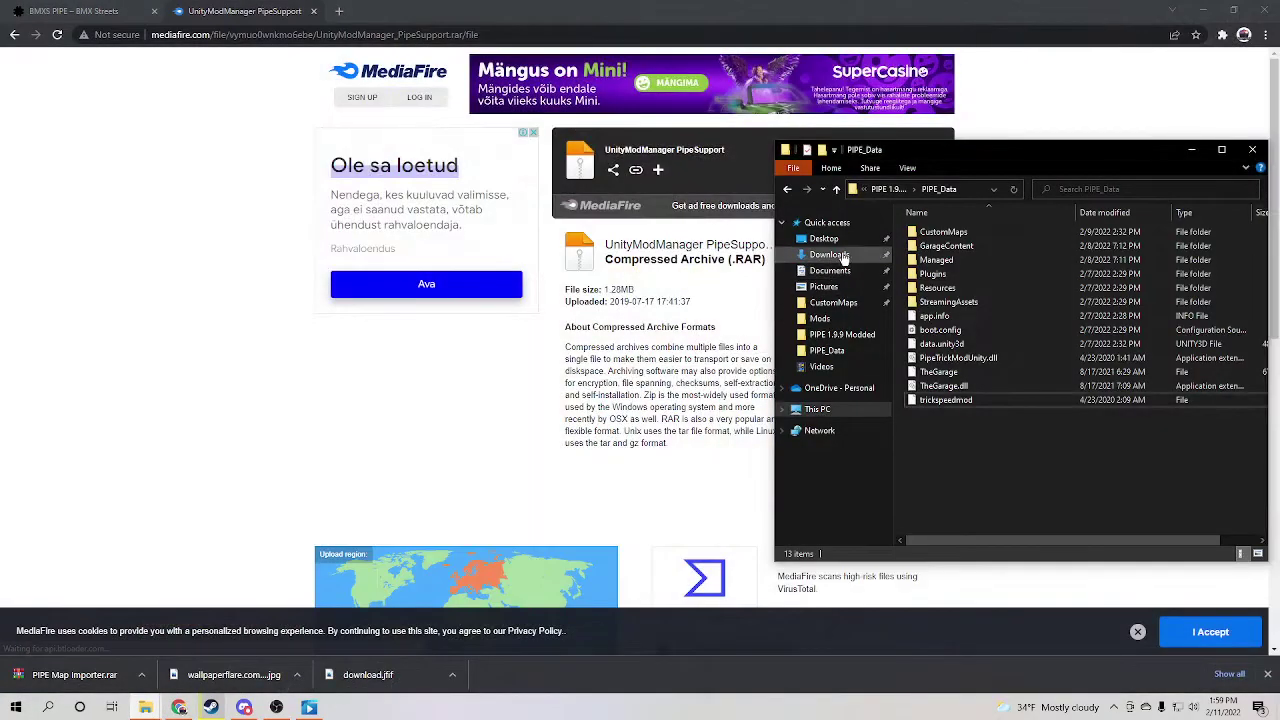
{"action": "left_click", "coordinate": [840, 254]}
{"action": "double_click", "coordinate": [1041, 340]}
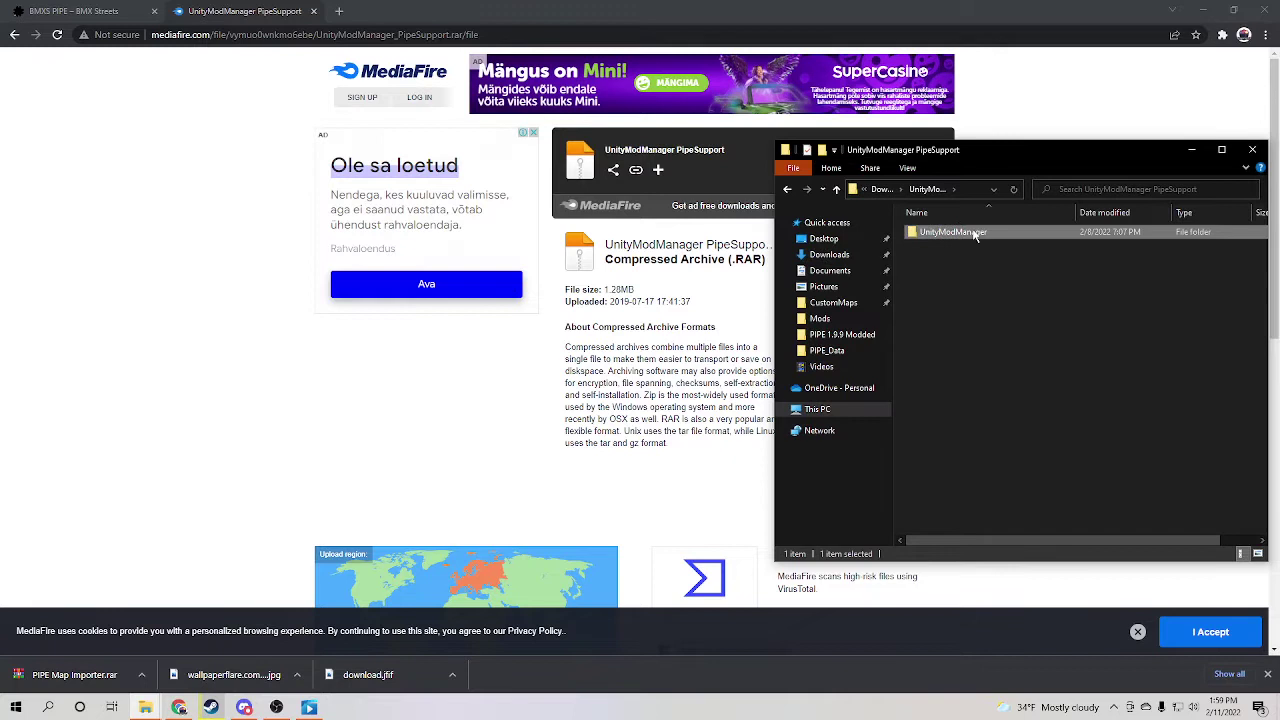
{"action": "double_click", "coordinate": [961, 232]}
{"action": "left_click", "coordinate": [946, 358]}
{"action": "double_click", "coordinate": [946, 358]}
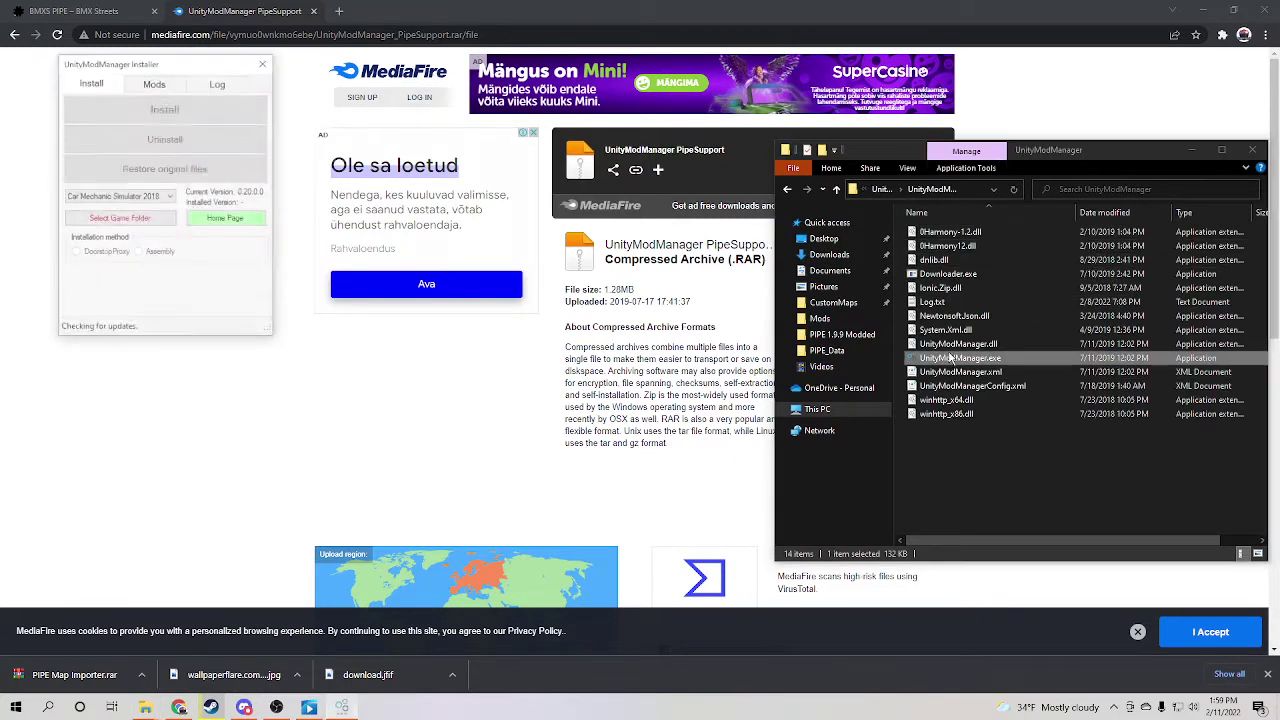
- Select PIPE as the game in the UnityModManager installer and set its game folder to PIPE 1.9.9 Modded in Downloads
{"action": "left_click", "coordinate": [144, 200]}
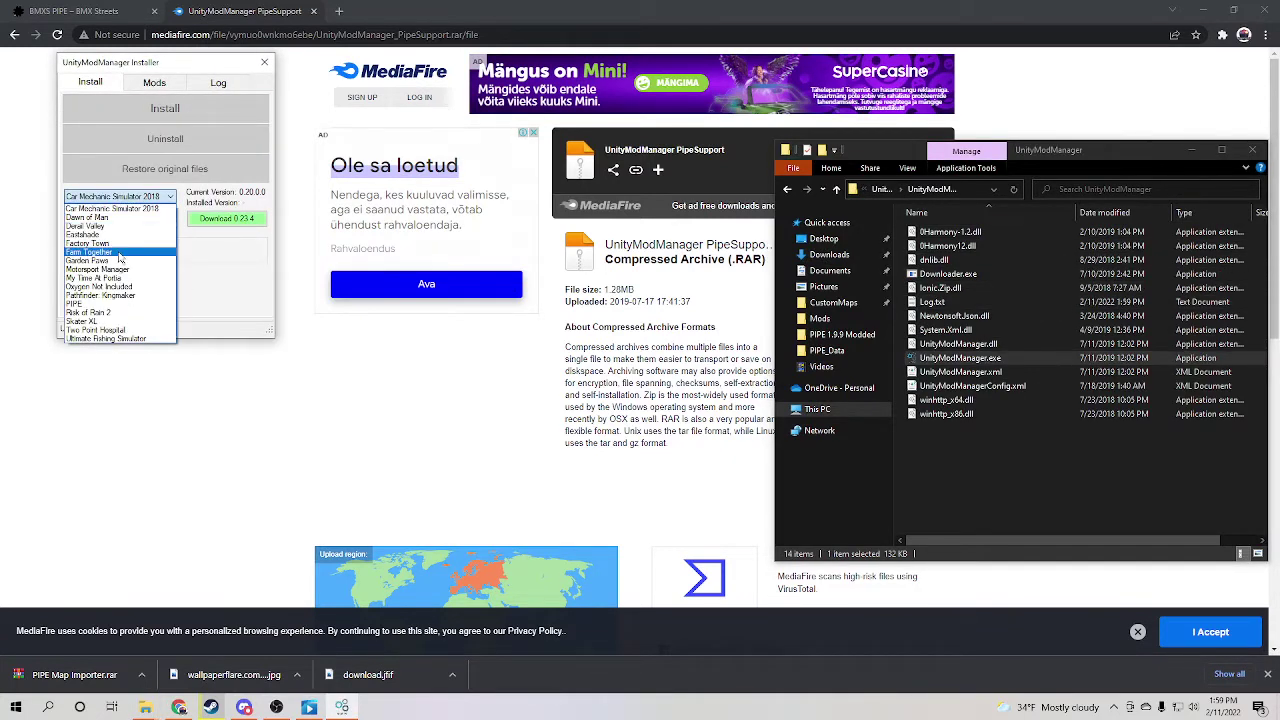
{"action": "left_click", "coordinate": [115, 303]}
{"action": "left_click", "coordinate": [112, 218]}
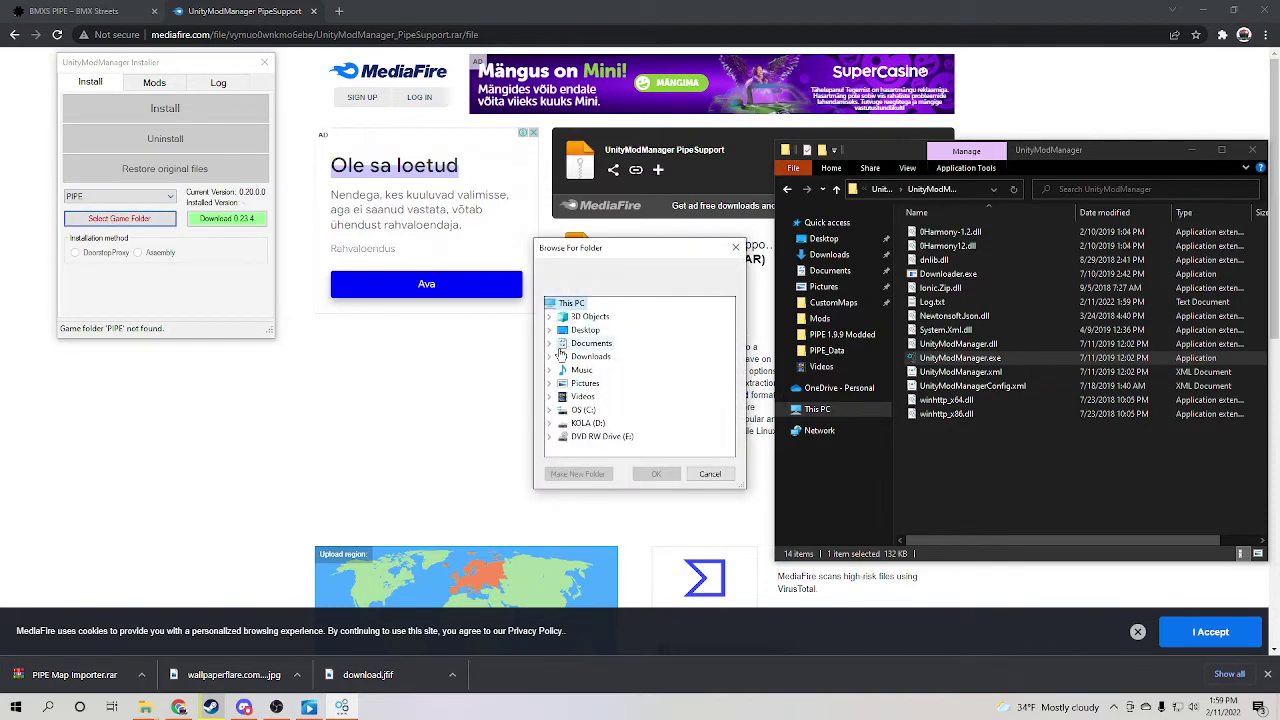
{"action": "left_click", "coordinate": [549, 357]}
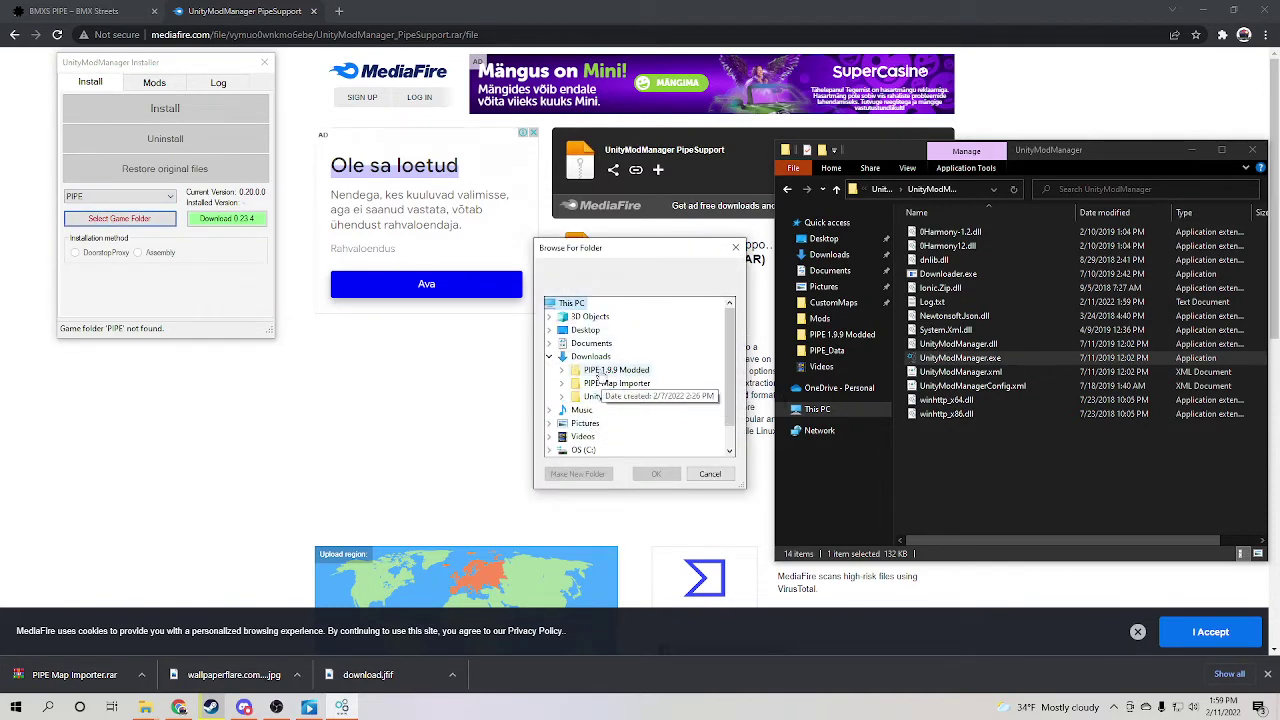
{"action": "double_click", "coordinate": [590, 372]}
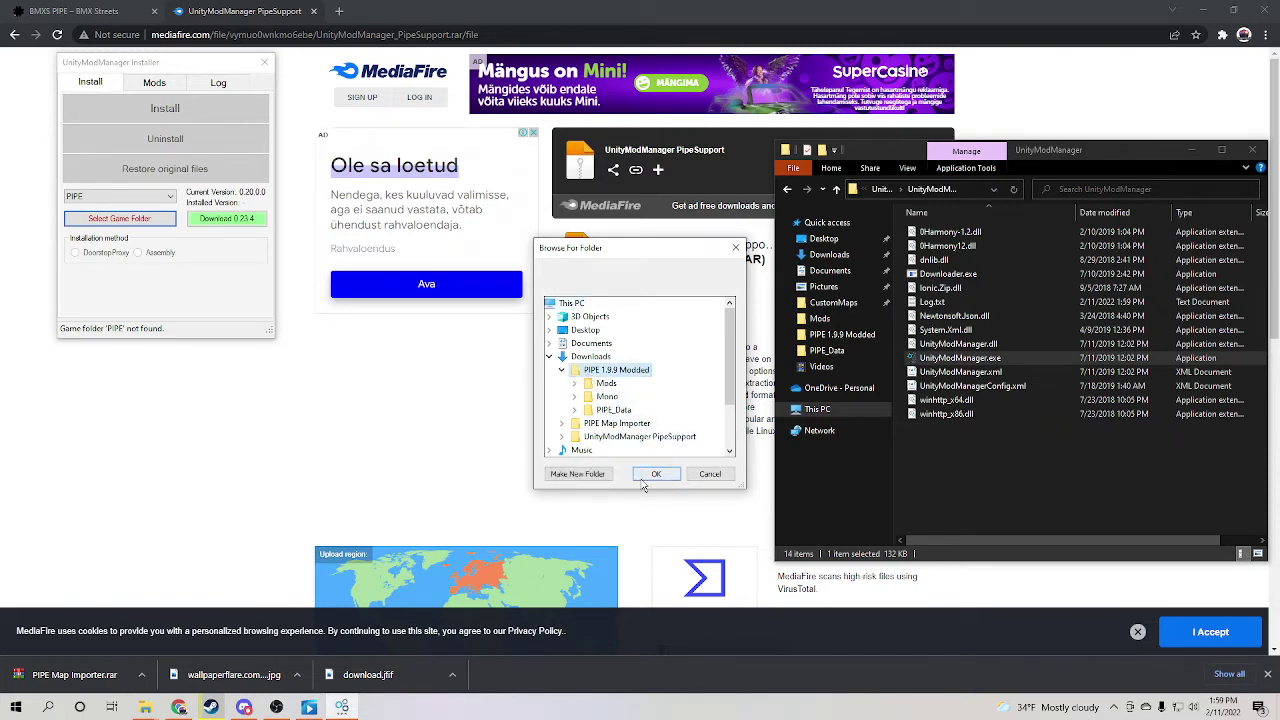
{"action": "left_click", "coordinate": [656, 473]}
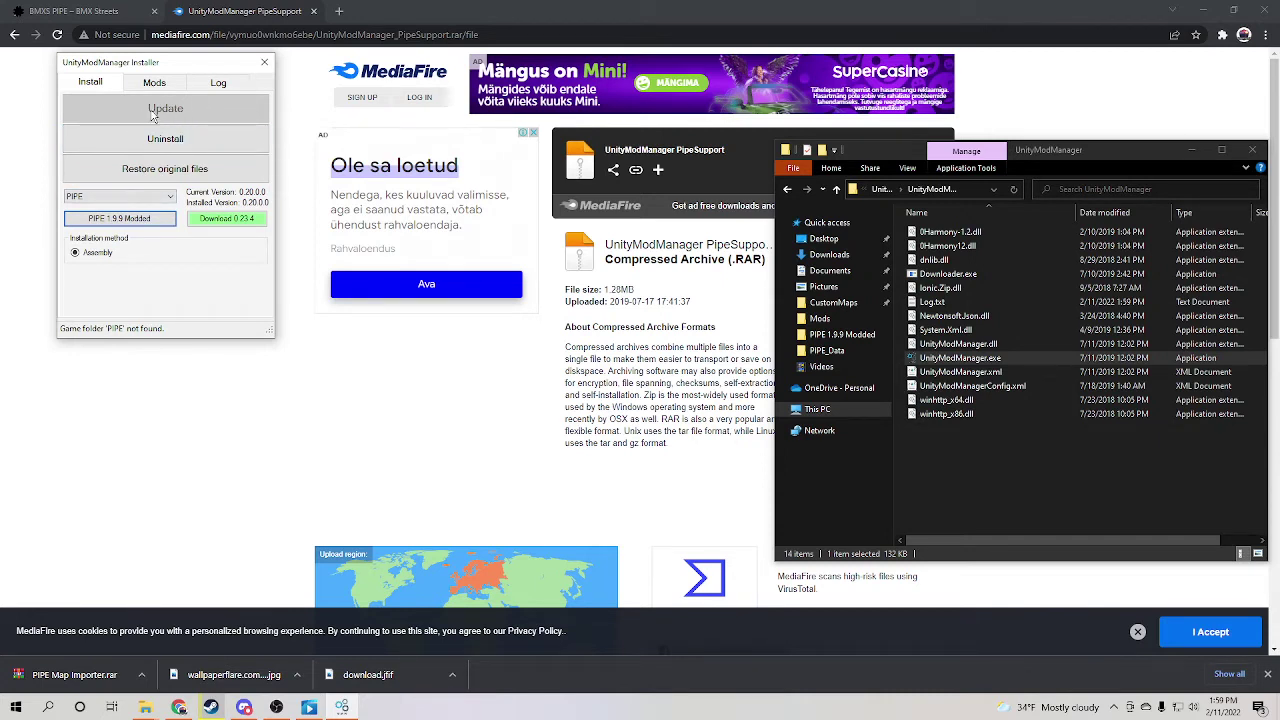
- Compare the installer's list of mods with the folders inside the Mods folder of PIPE 1.9.9 Modded
{"action": "left_click", "coordinate": [162, 86]}
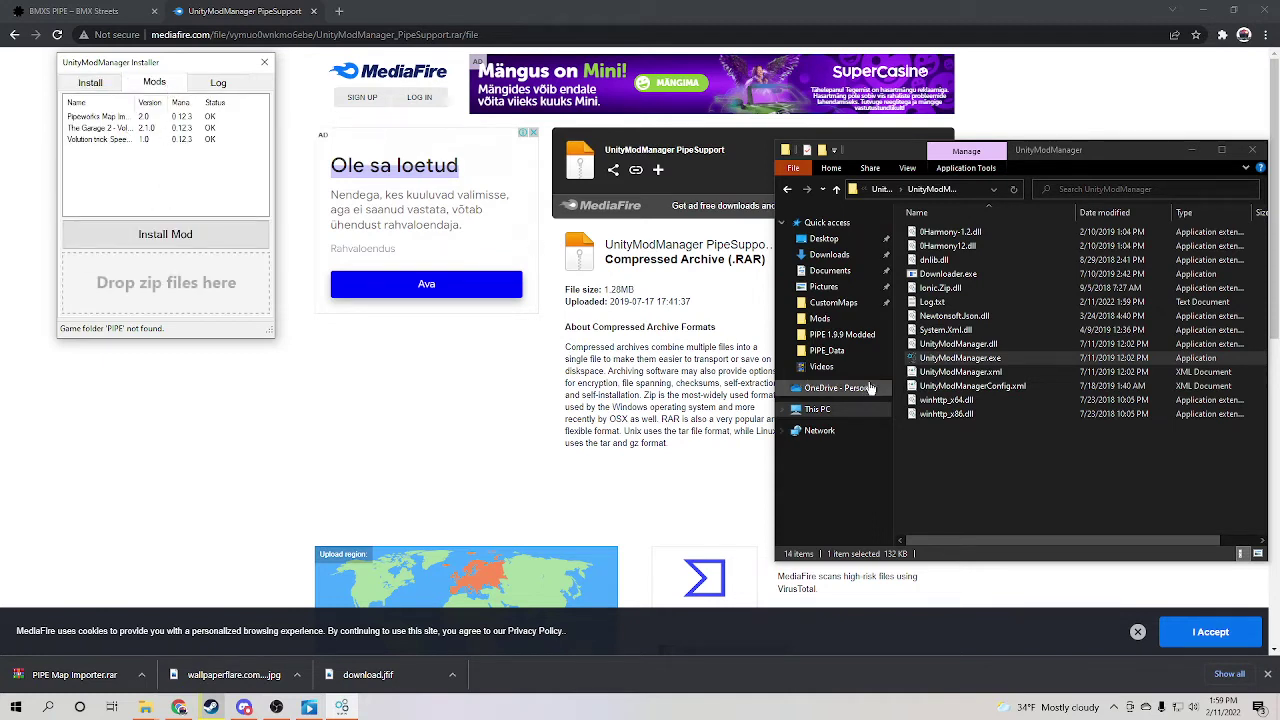
{"action": "left_click", "coordinate": [822, 318]}
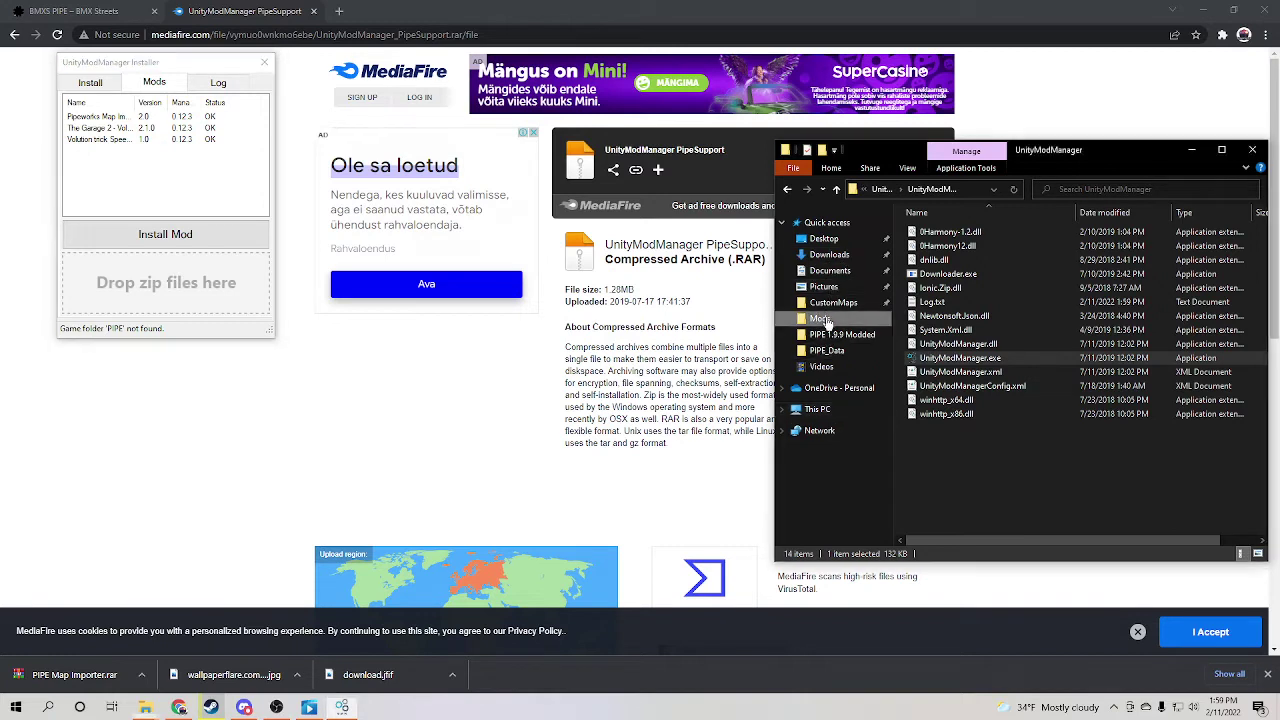
{"action": "mouse_move", "coordinate": [973, 302]}
{"action": "left_mouse_down"}
{"action": "mouse_move", "coordinate": [940, 251]}
{"action": "mouse_move", "coordinate": [955, 289]}
{"action": "left_mouse_up"}
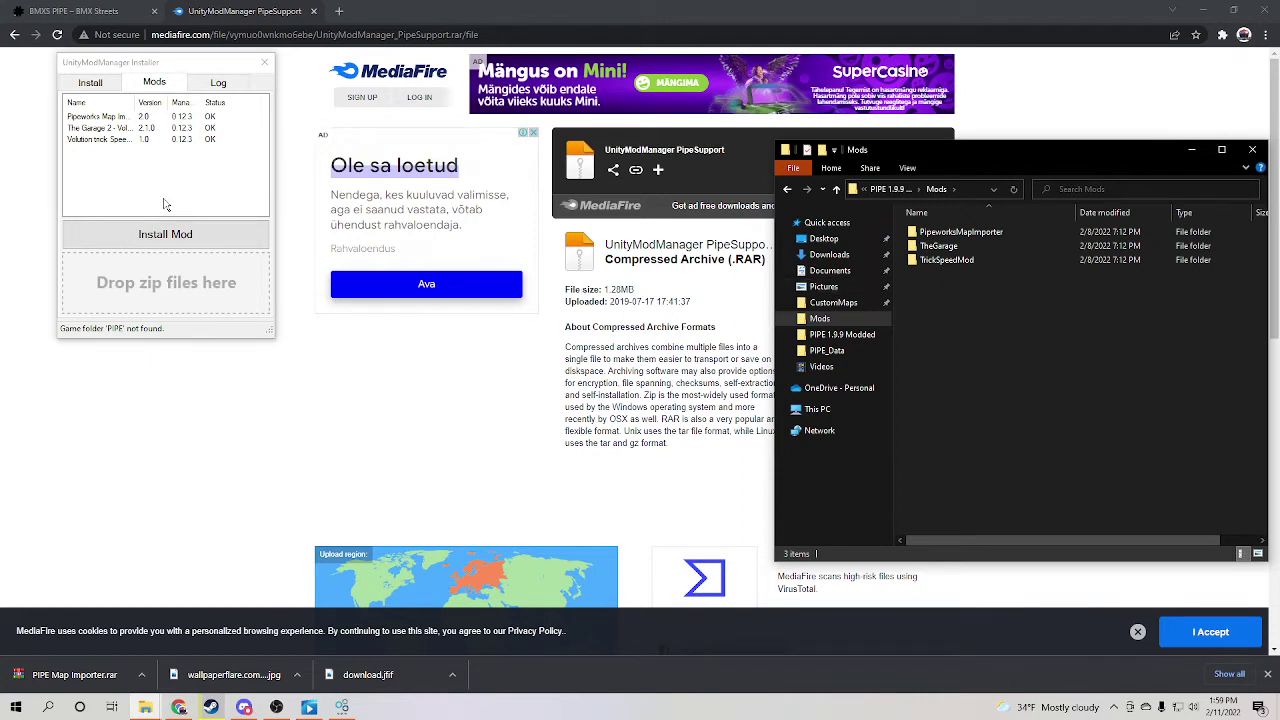
{"action": "left_click_drag", "start_coordinate": [958, 316], "coordinate": [981, 302]}
{"action": "key", "text": "ctrl+a"}
{"action": "left_click", "coordinate": [130, 152]}
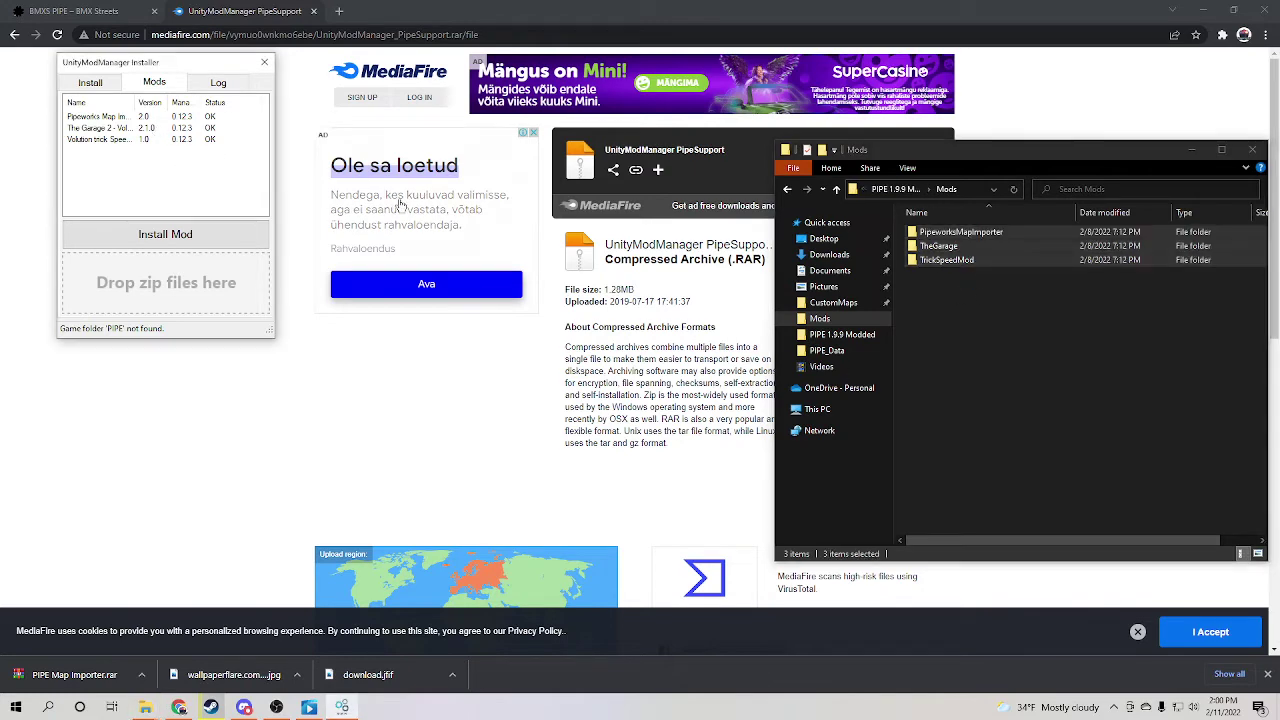
- Switch to Discord and browse the Volution server's maps channel for a custom PIPE map, going back through older posts
{"action": "left_click", "coordinate": [244, 707]}
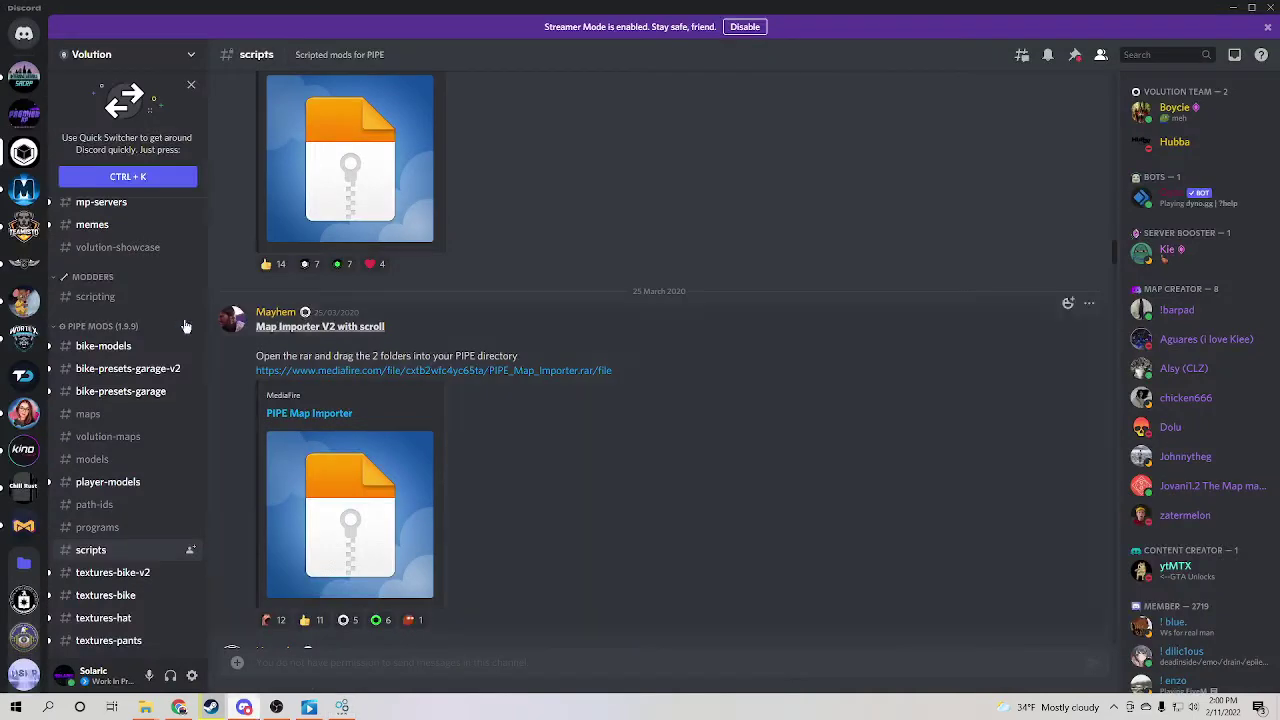
{"action": "left_click", "coordinate": [112, 416]}
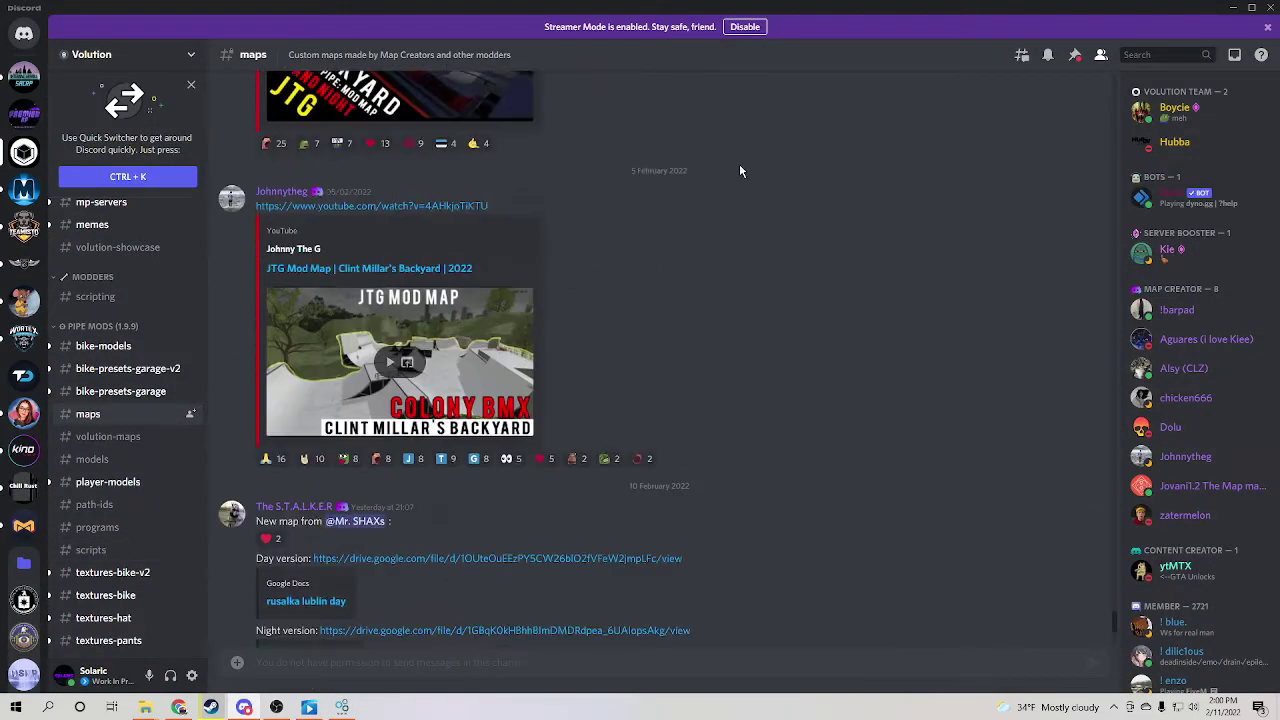
{"action": "scroll", "coordinate": [740, 171], "scroll_direction": "up", "scroll_amount": 10}
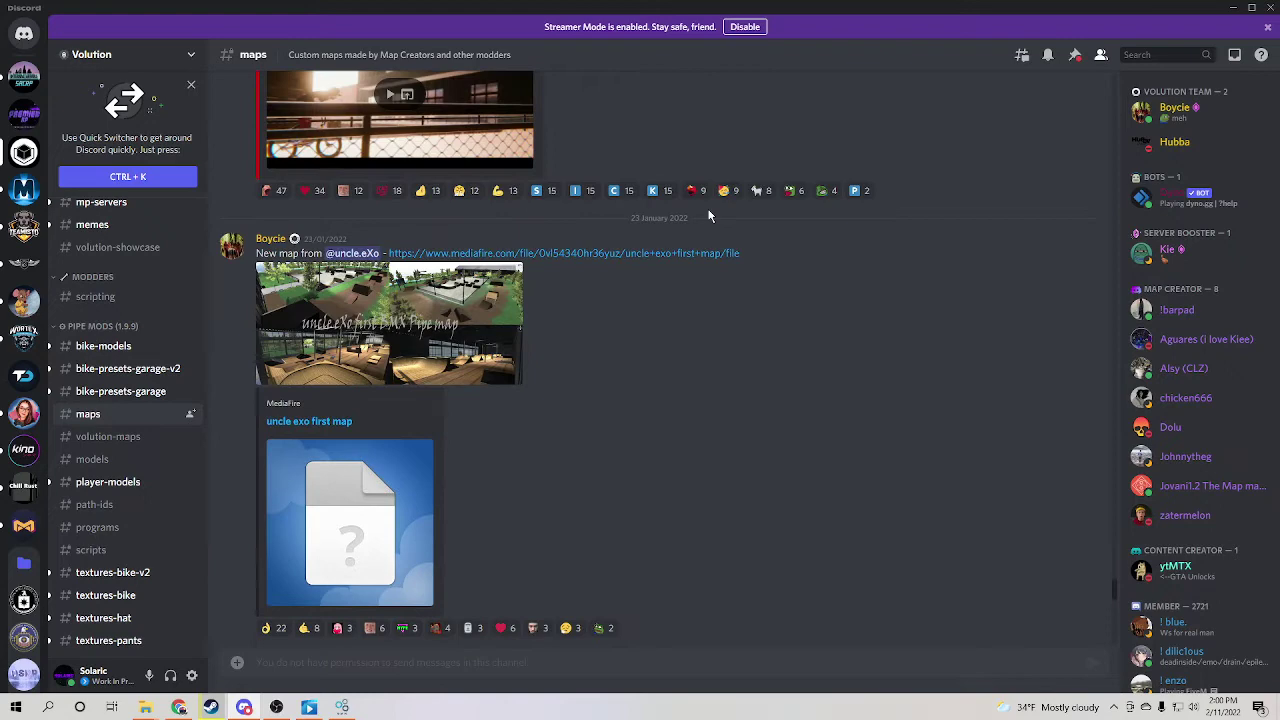
{"action": "scroll", "coordinate": [693, 218], "scroll_direction": "up", "scroll_amount": 3}
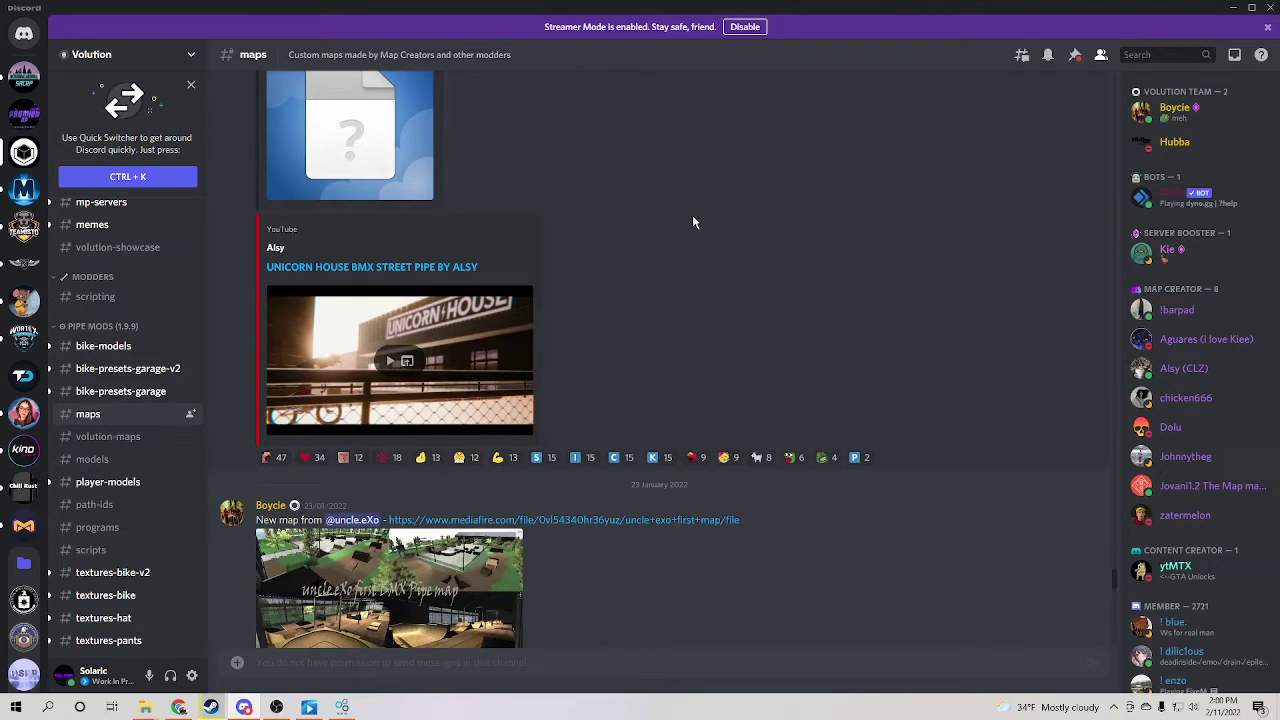
{"action": "scroll", "coordinate": [690, 216], "scroll_direction": "up", "scroll_amount": 3}
{"action": "scroll", "coordinate": [676, 229], "scroll_direction": "up", "scroll_amount": 6}
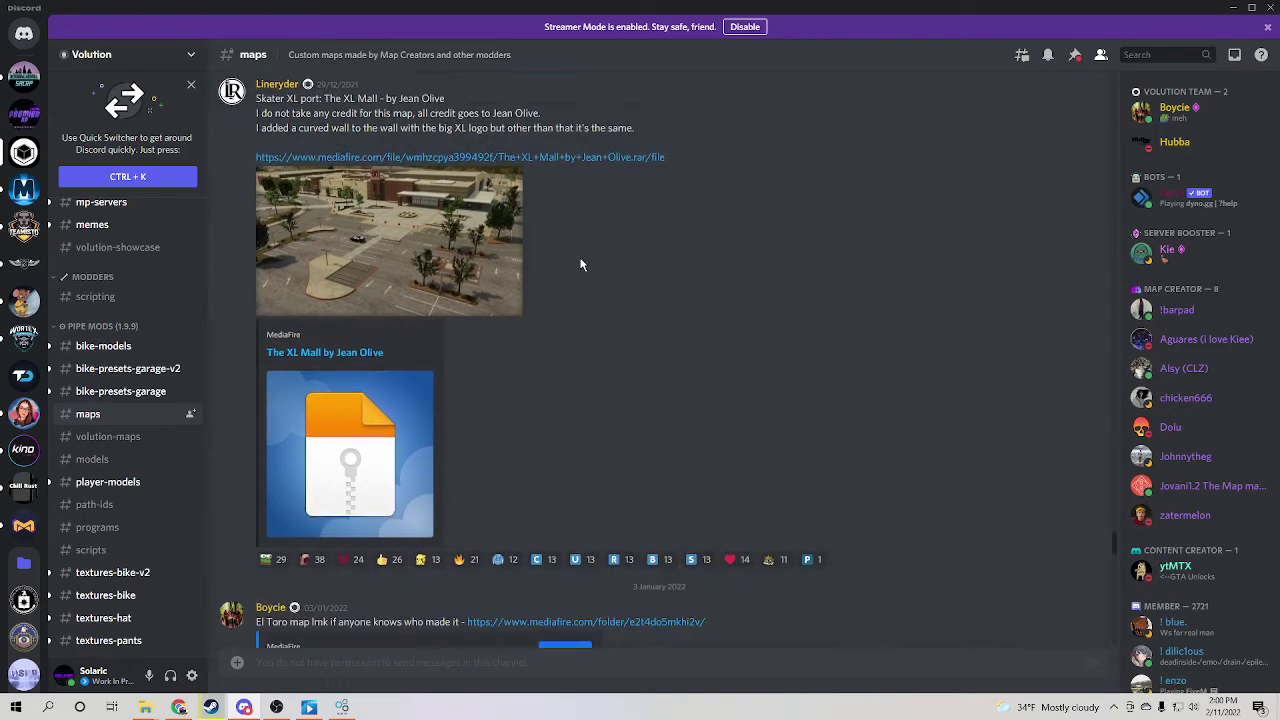
{"action": "scroll", "coordinate": [583, 251], "scroll_direction": "up", "scroll_amount": 5}
{"action": "scroll", "coordinate": [570, 259], "scroll_direction": "up", "scroll_amount": 5}
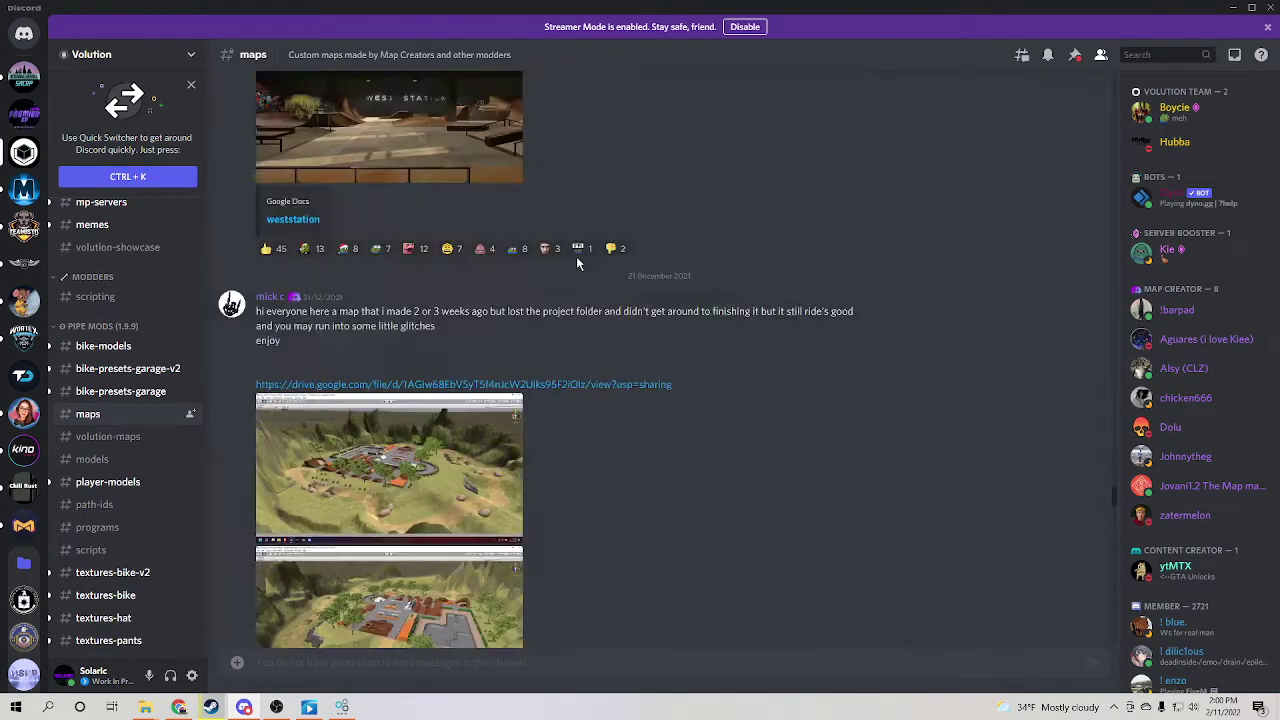
{"action": "scroll", "coordinate": [578, 255], "scroll_direction": "up", "scroll_amount": 10}
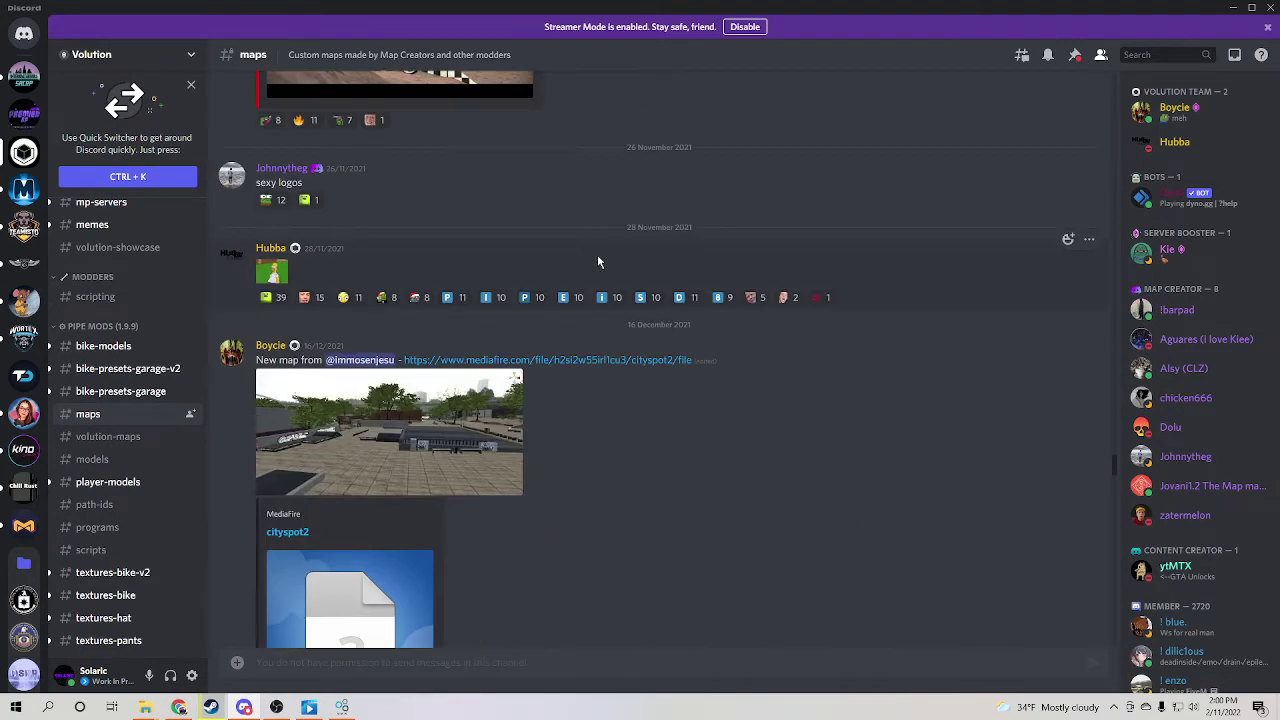
{"action": "scroll", "coordinate": [590, 255], "scroll_direction": "up", "scroll_amount": 5}
{"action": "scroll", "coordinate": [580, 255], "scroll_direction": "up", "scroll_amount": 4}
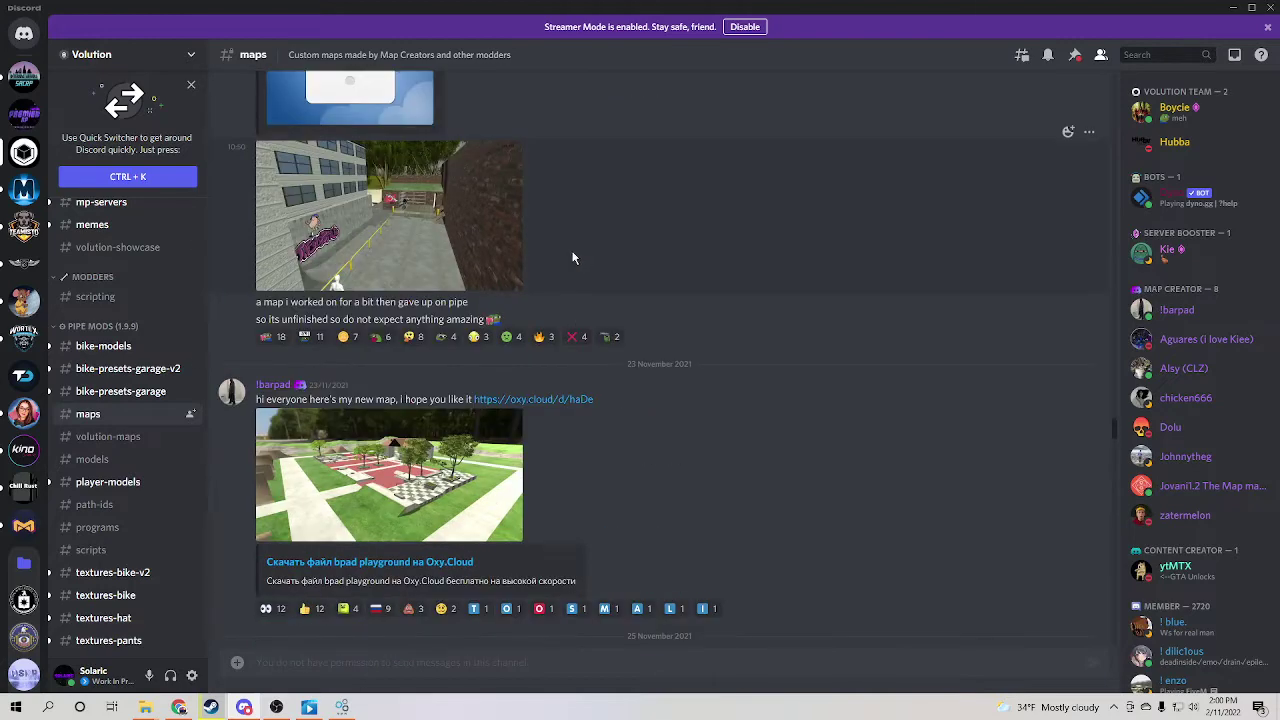
{"action": "scroll", "coordinate": [574, 264], "scroll_direction": "up", "scroll_amount": 10}
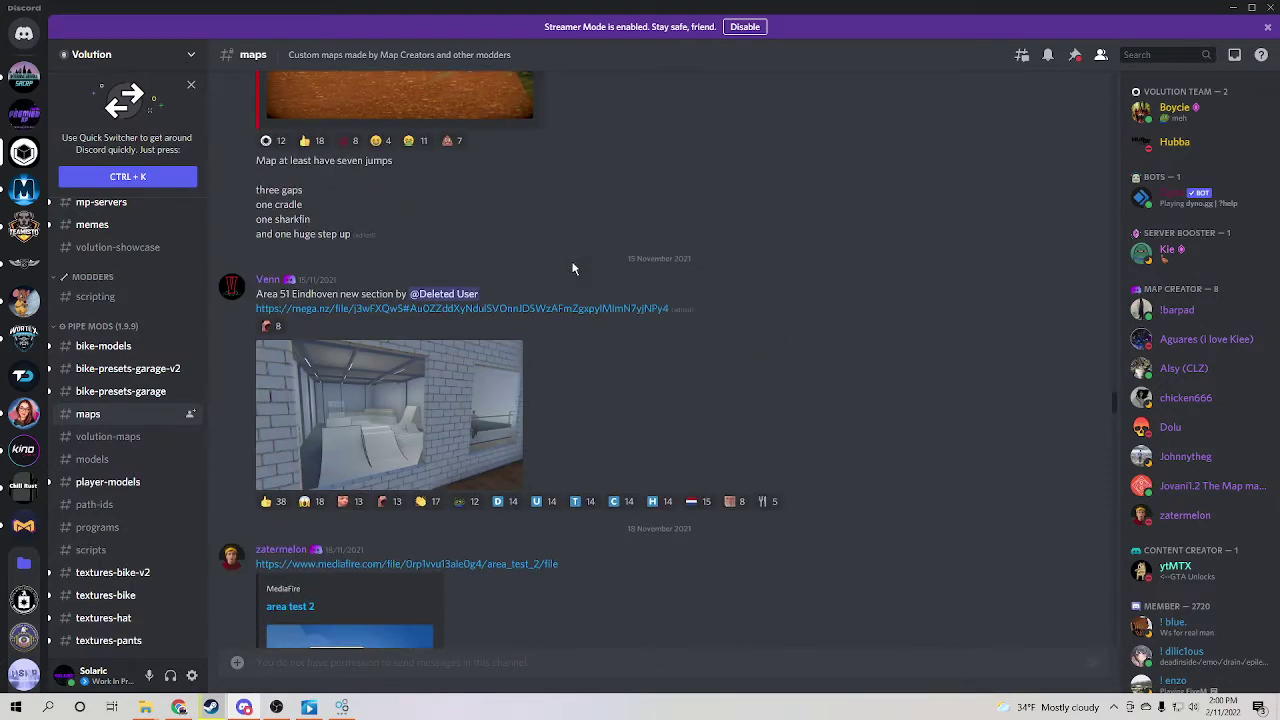
{"action": "scroll", "coordinate": [541, 287], "scroll_direction": "up", "scroll_amount": 8}
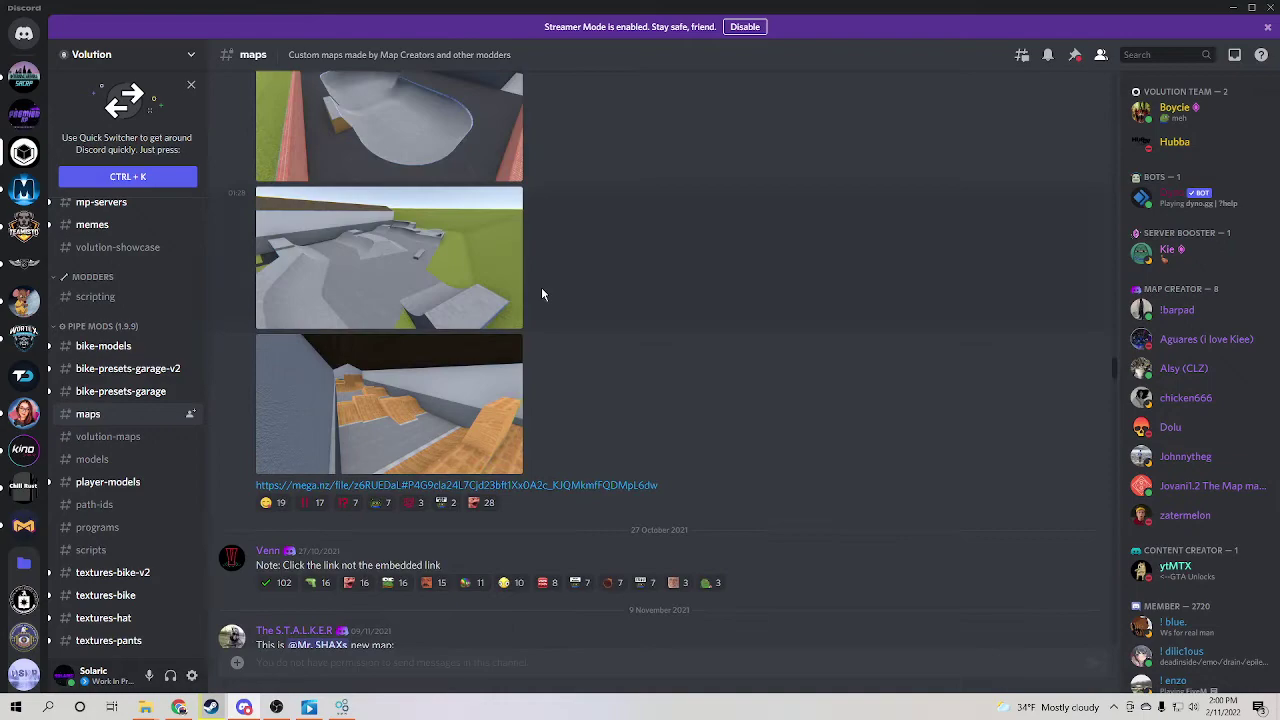
- Check the preview images of the MEGA-hosted map post and download the array warehouse map from its link
{"action": "left_click", "coordinate": [389, 221]}
{"action": "left_click", "coordinate": [203, 267]}
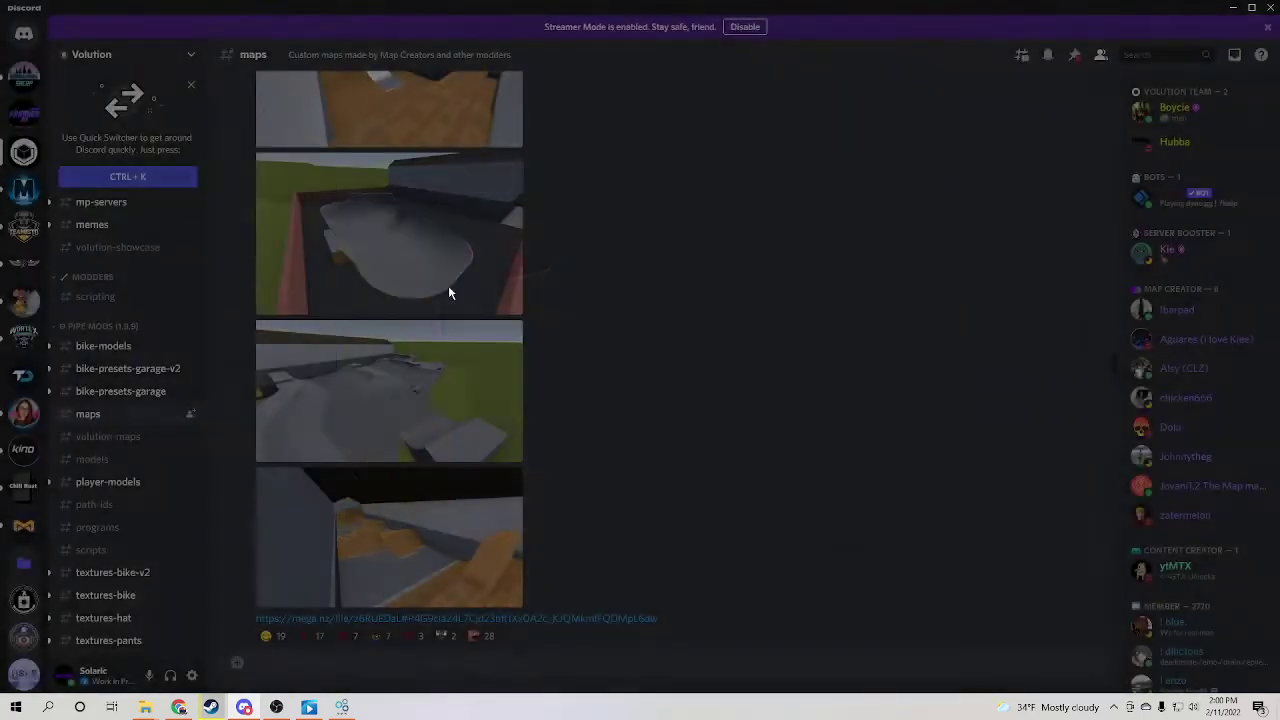
{"action": "scroll", "coordinate": [440, 290], "scroll_direction": "up", "scroll_amount": 7}
{"action": "scroll", "coordinate": [377, 301], "scroll_direction": "up", "scroll_amount": 5}
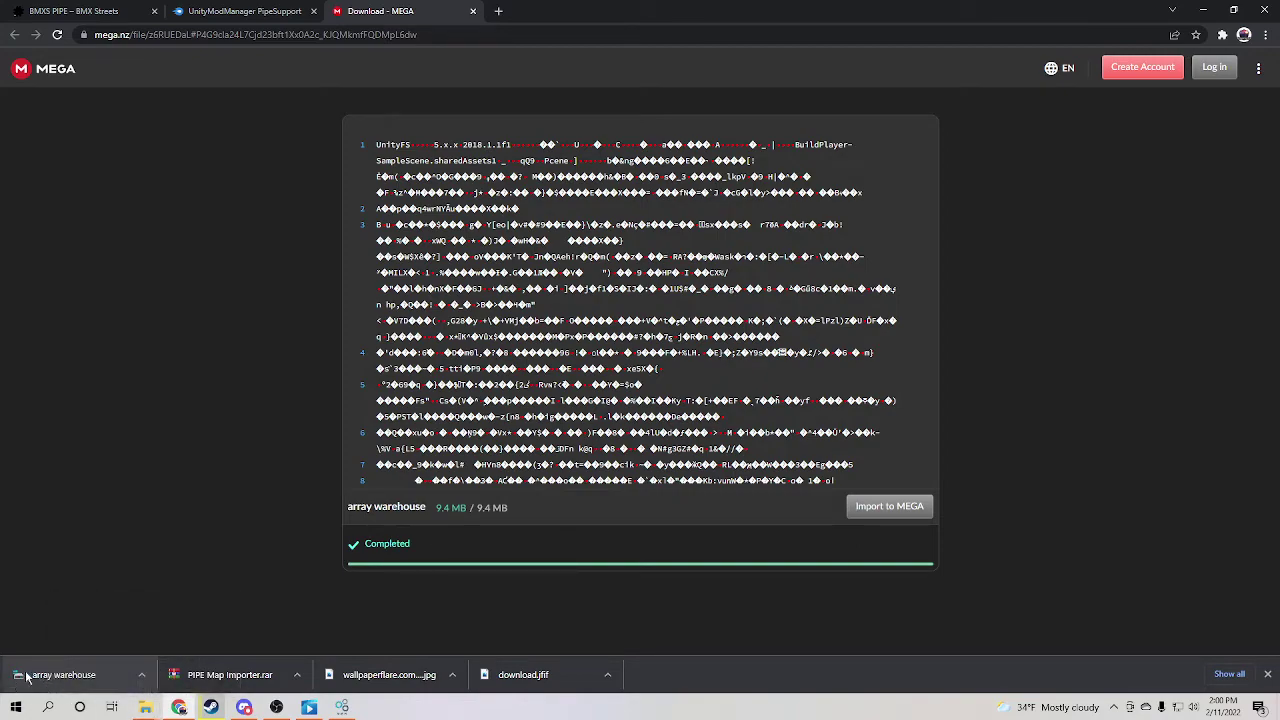
- Switch to the File Explorer window showing Mods and select the array warehouse file in Downloads
{"action": "mouse_move", "coordinate": [145, 707]}
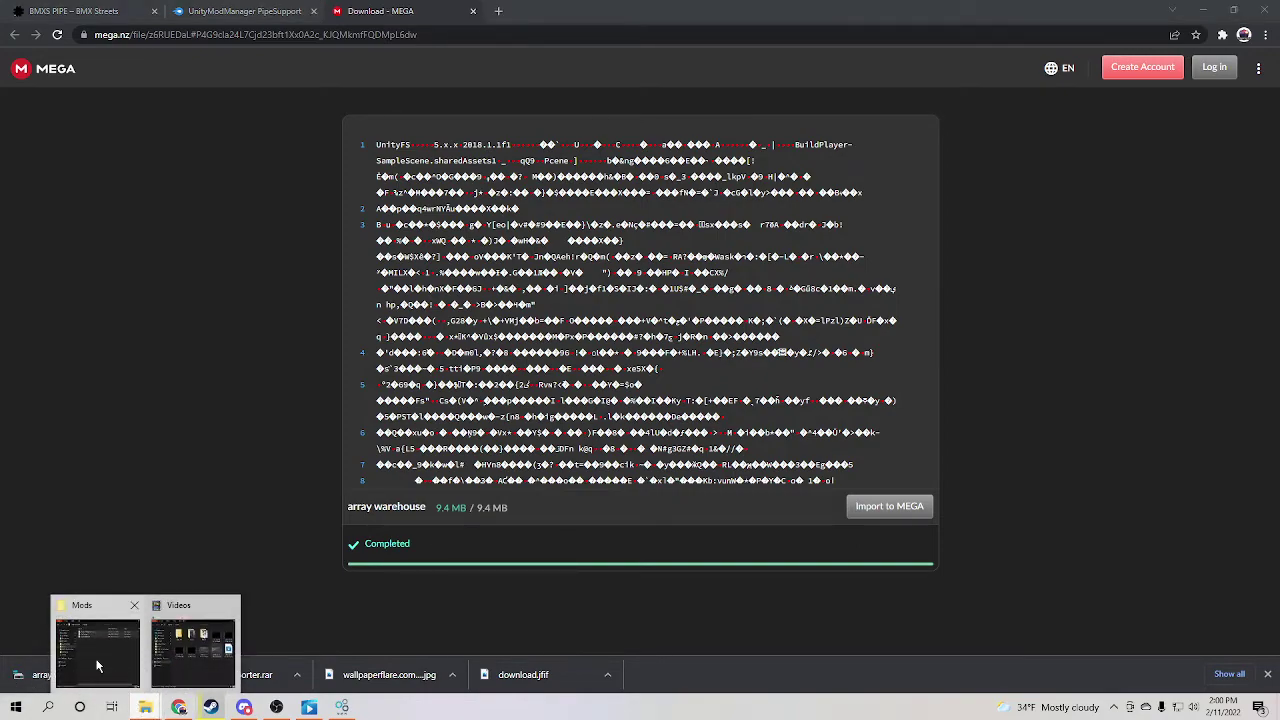
{"action": "mouse_move", "coordinate": [191, 662]}
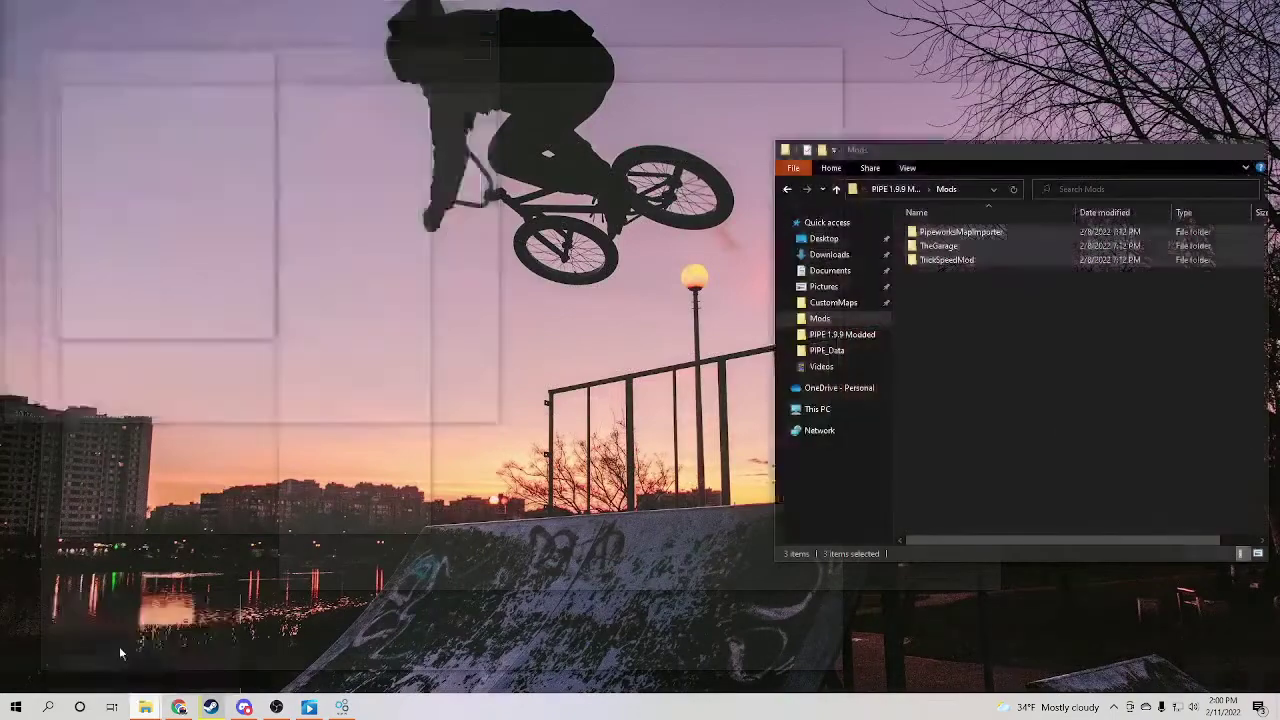
{"action": "left_click", "coordinate": [119, 646]}
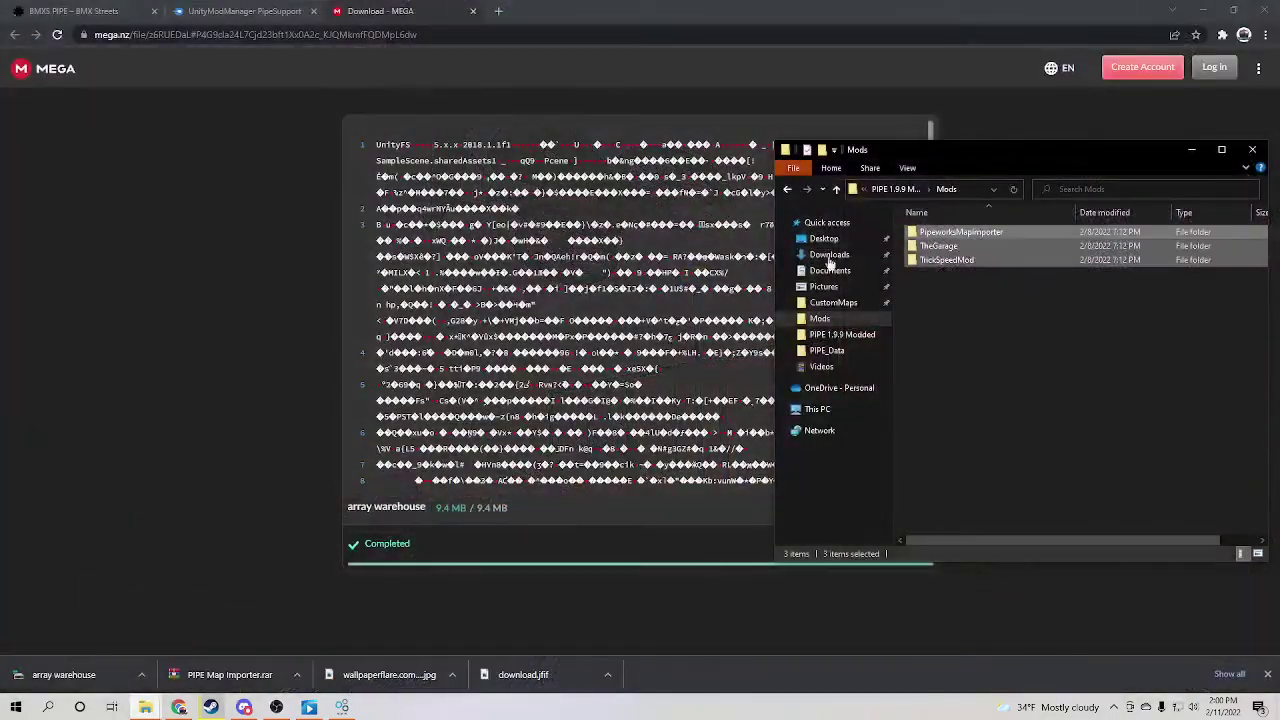
{"action": "left_click", "coordinate": [829, 254]}
{"action": "left_click", "coordinate": [945, 251]}
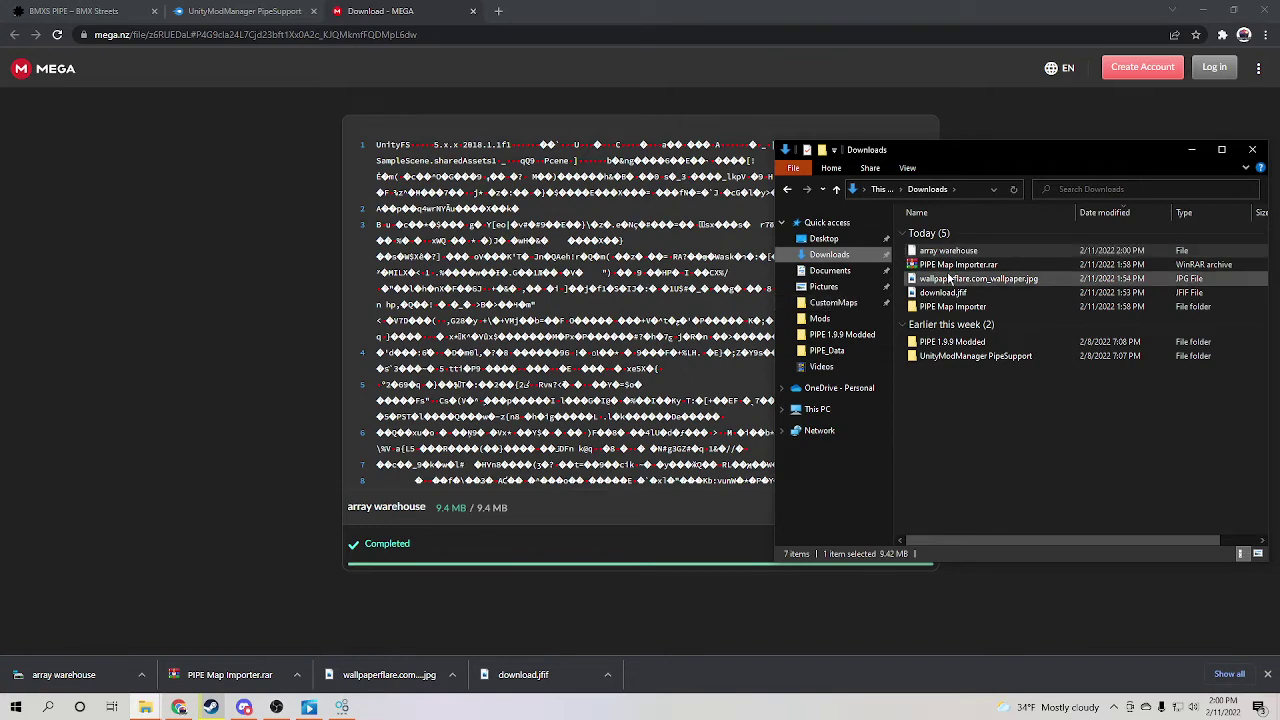
- Locate the CustomMaps folder inside the PIPE_Data folder of PIPE 1.9.9 Modded
{"action": "double_click", "coordinate": [955, 343]}
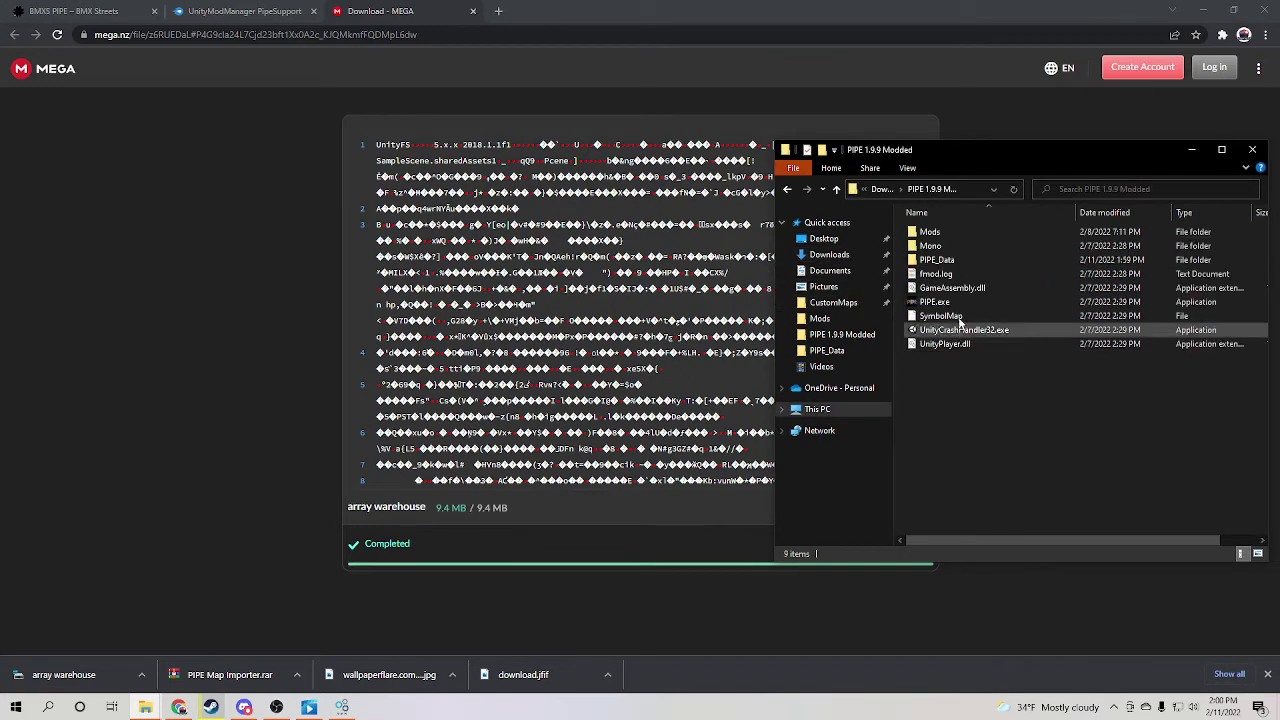
{"action": "double_click", "coordinate": [940, 262]}
{"action": "right_click", "coordinate": [944, 233]}
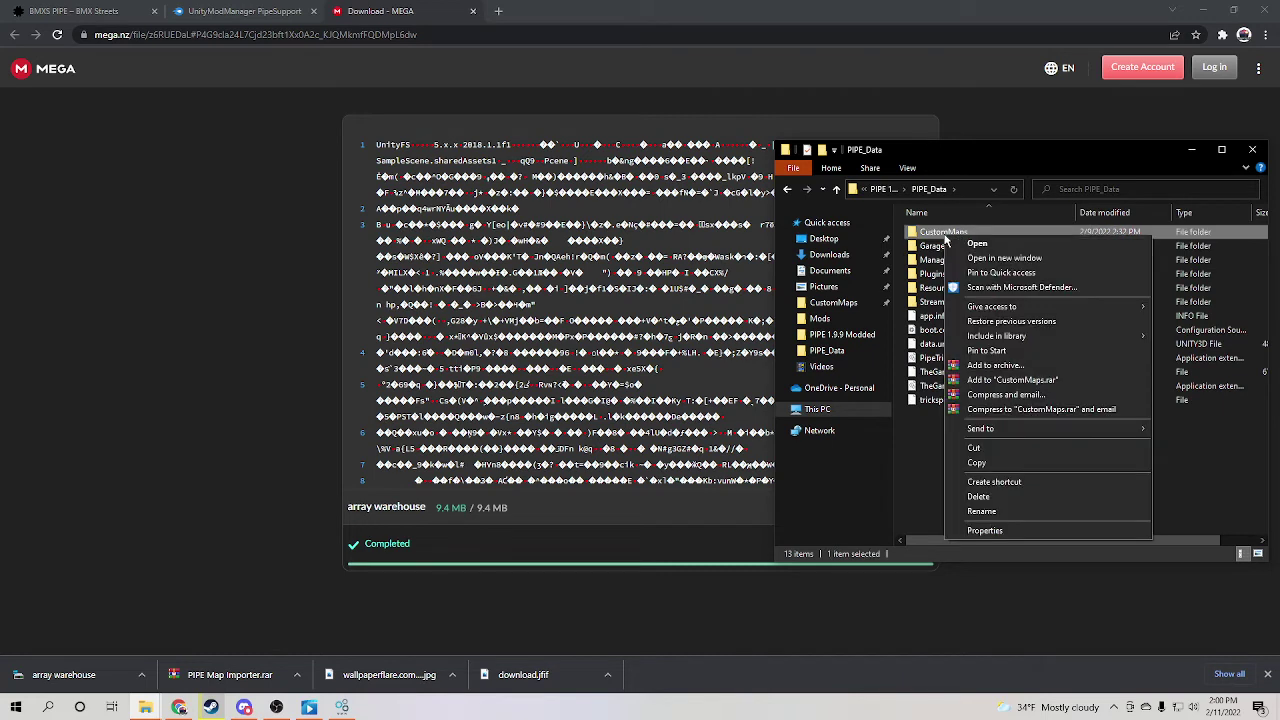
{"action": "key", "text": "Escape"}
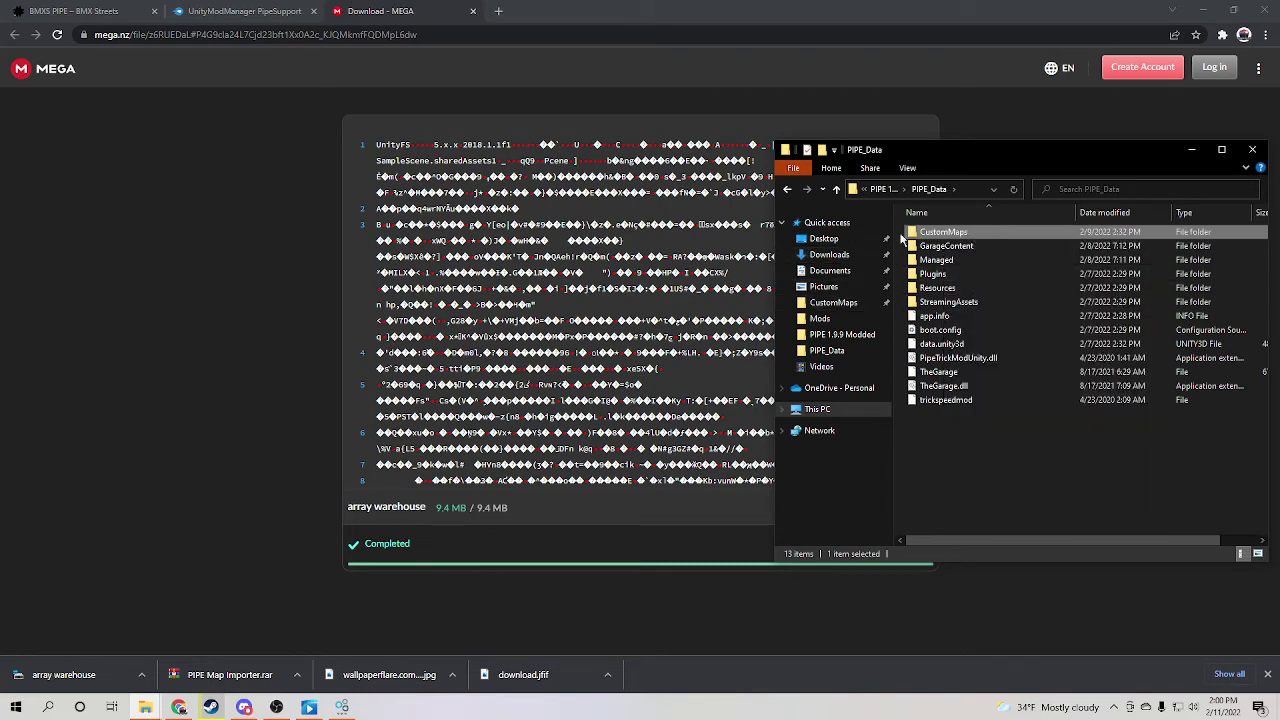
- Return to Downloads and move the array warehouse file into the CustomMaps folder
{"action": "left_click", "coordinate": [878, 189]}
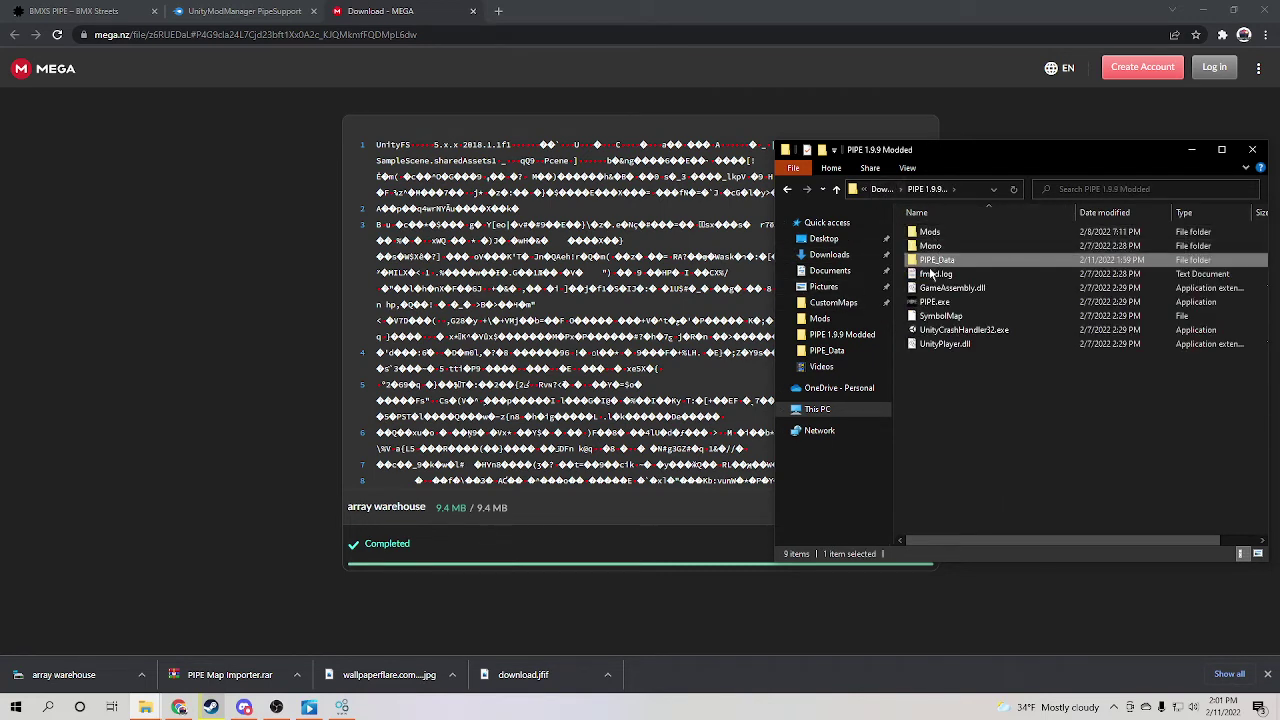
{"action": "left_click", "coordinate": [880, 189]}
{"action": "left_click_drag", "start_coordinate": [945, 250], "coordinate": [826, 304]}
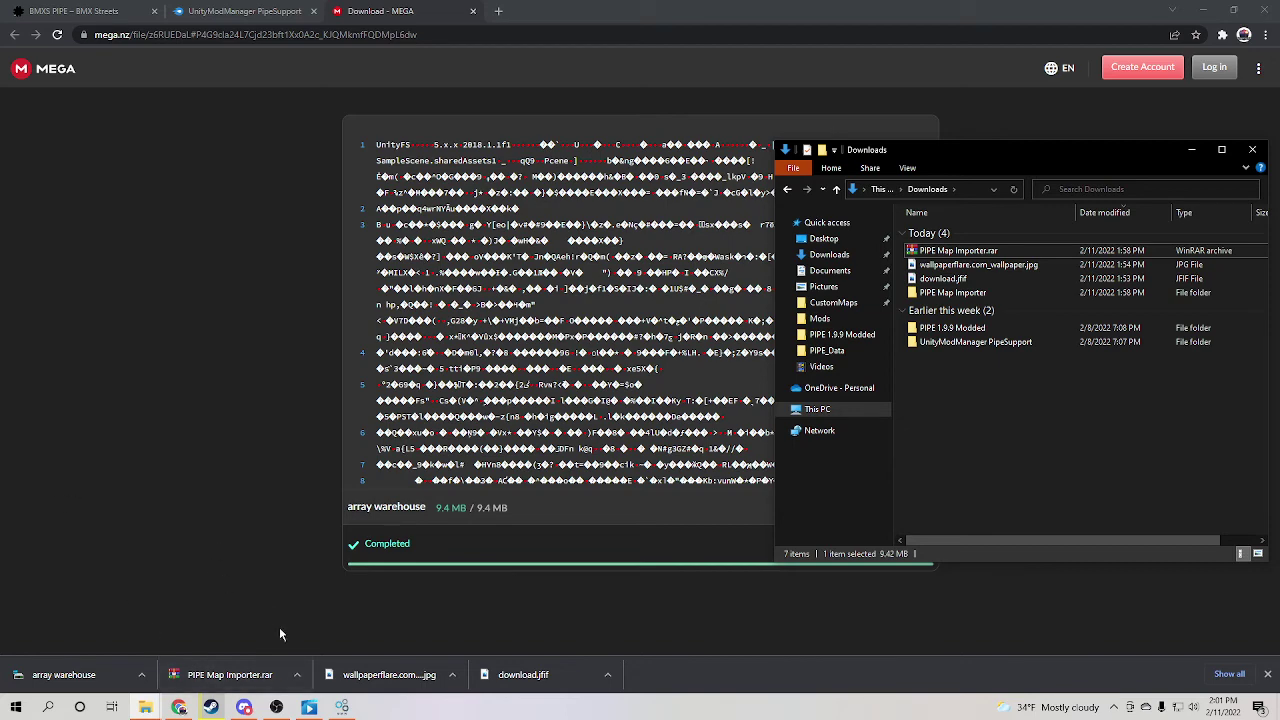
{"action": "left_click", "coordinate": [276, 707]}
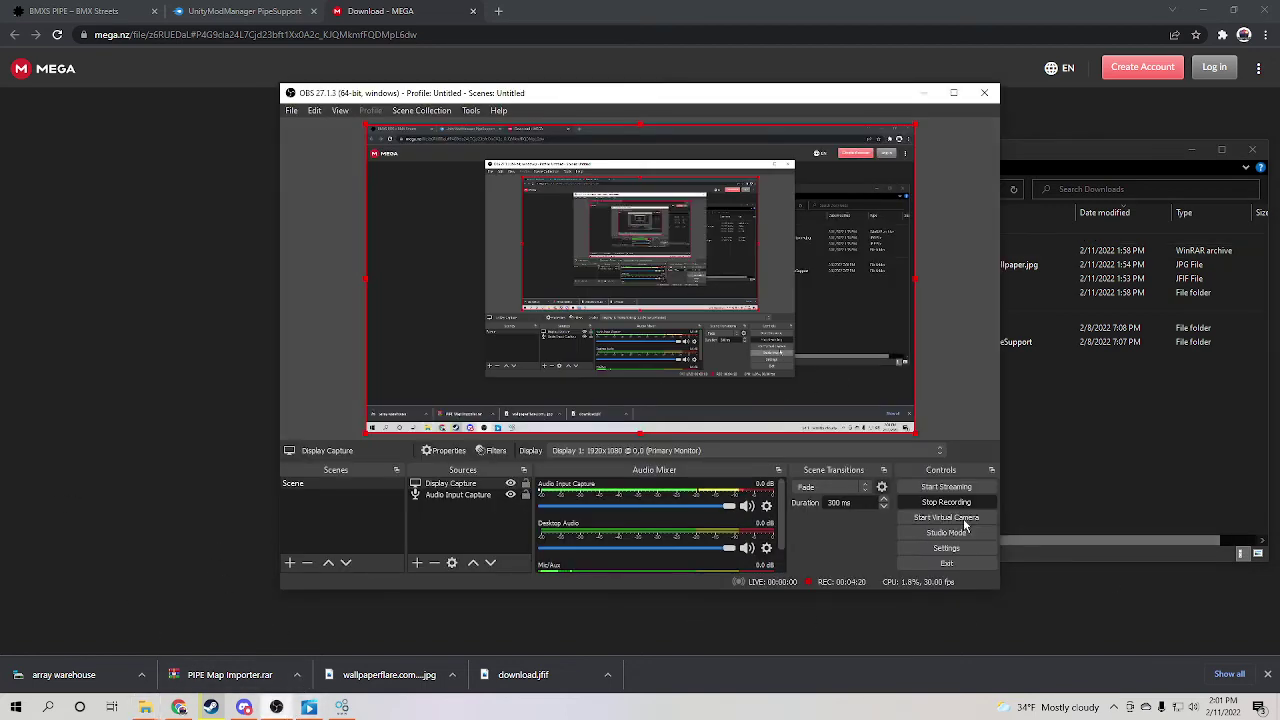